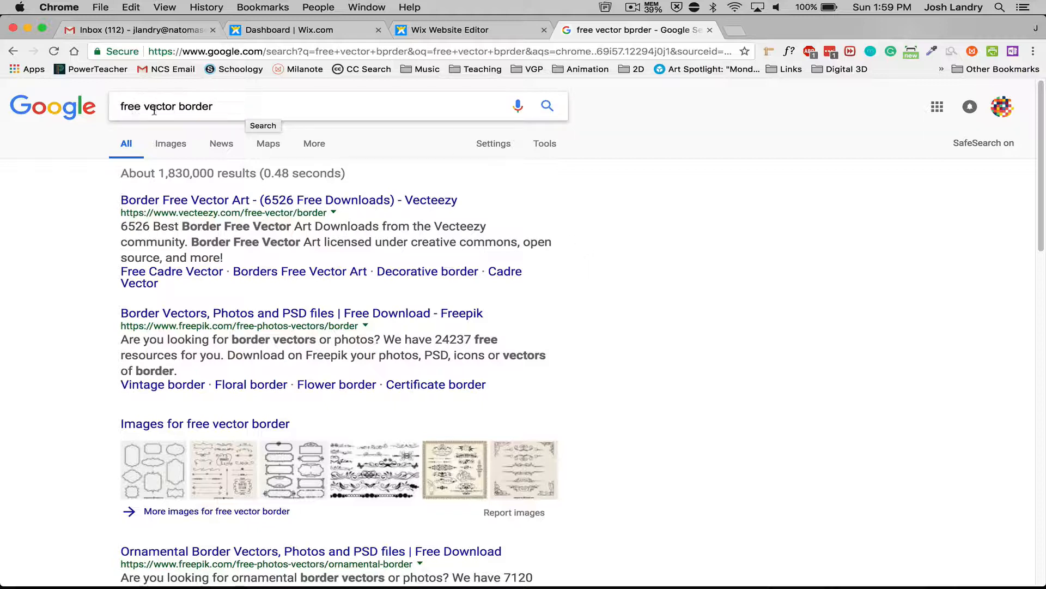
Show the Google image results for "free vector border".
click(217, 108)
click(460, 33)
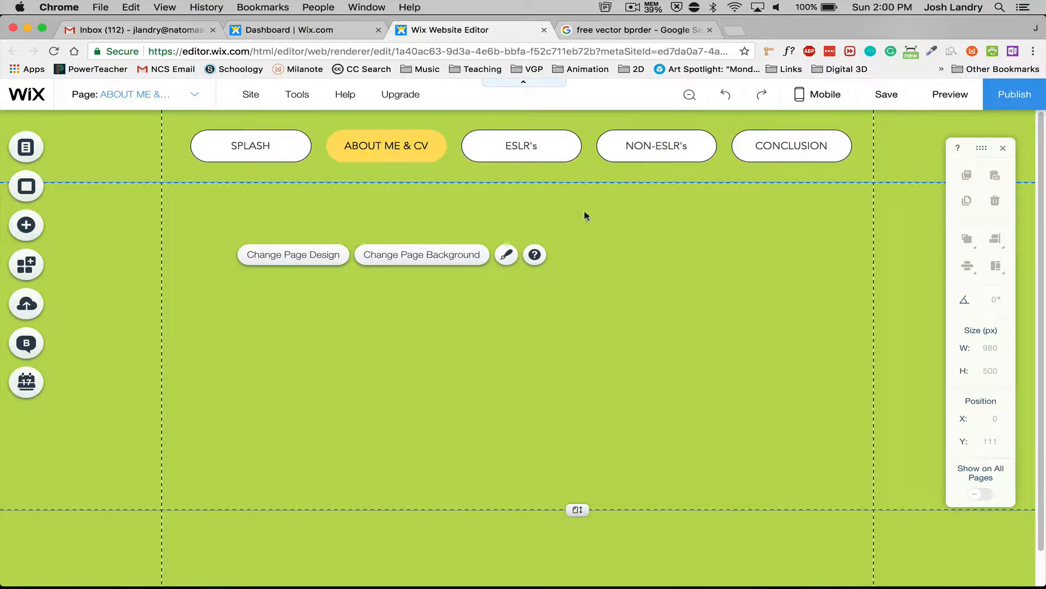
click(600, 32)
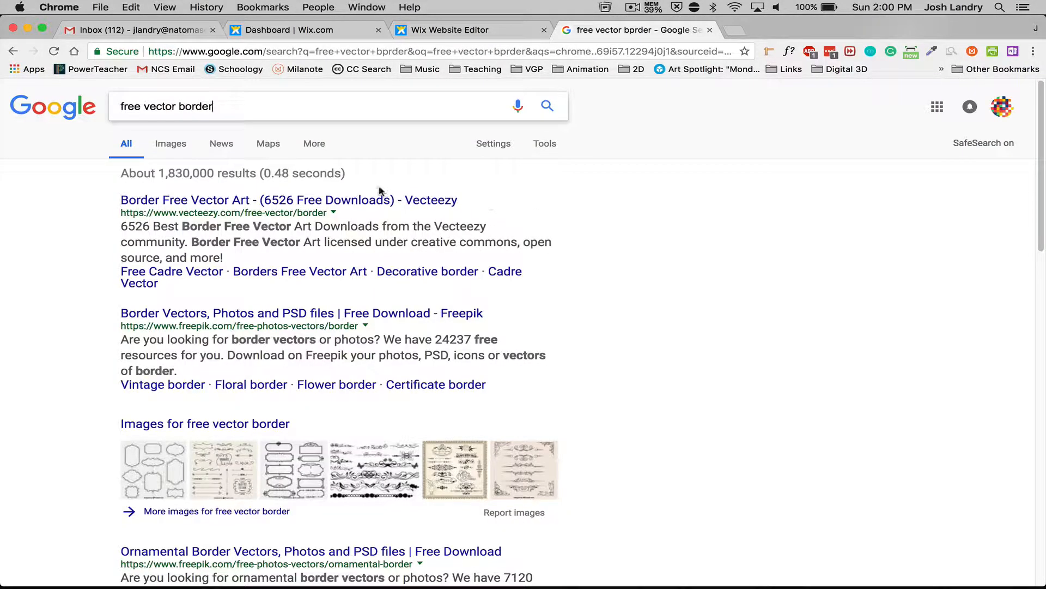
click(174, 143)
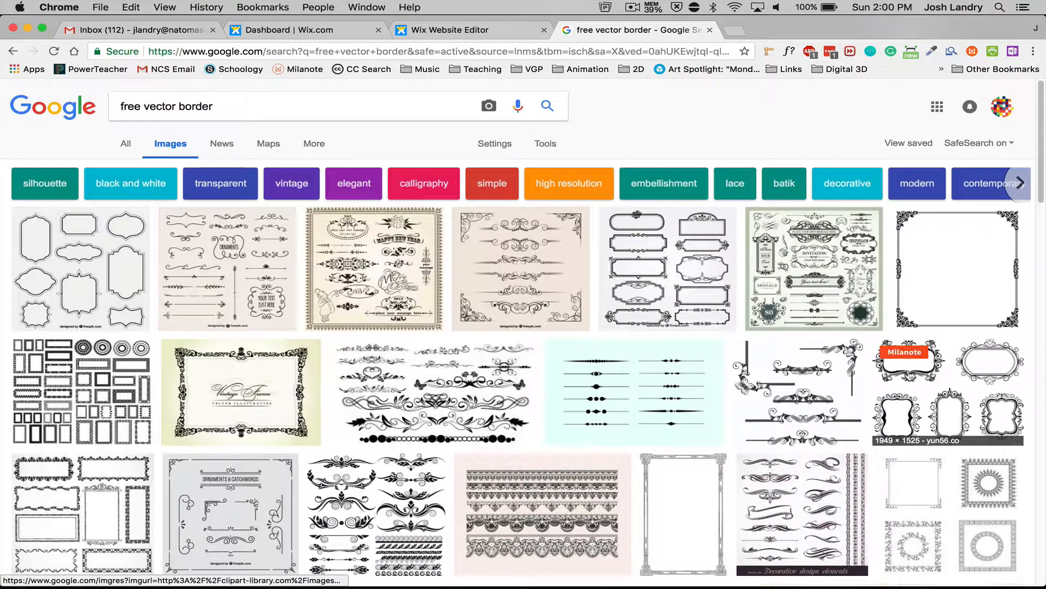
Preview the Yun56 image with five ornate black frames and close its preview.
click(949, 392)
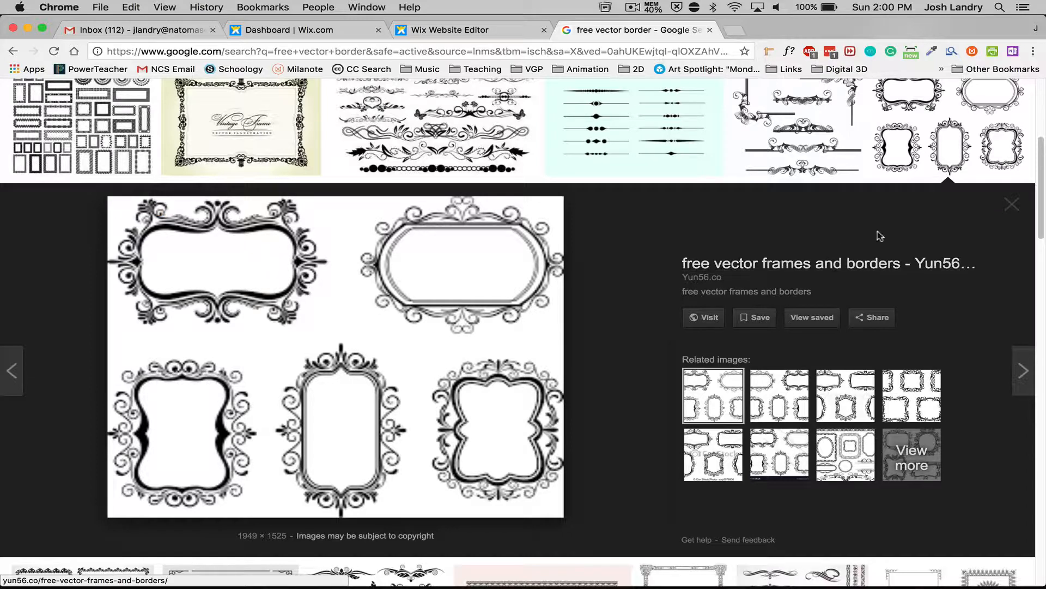
click(1014, 203)
scroll(562, 152, up, 5)
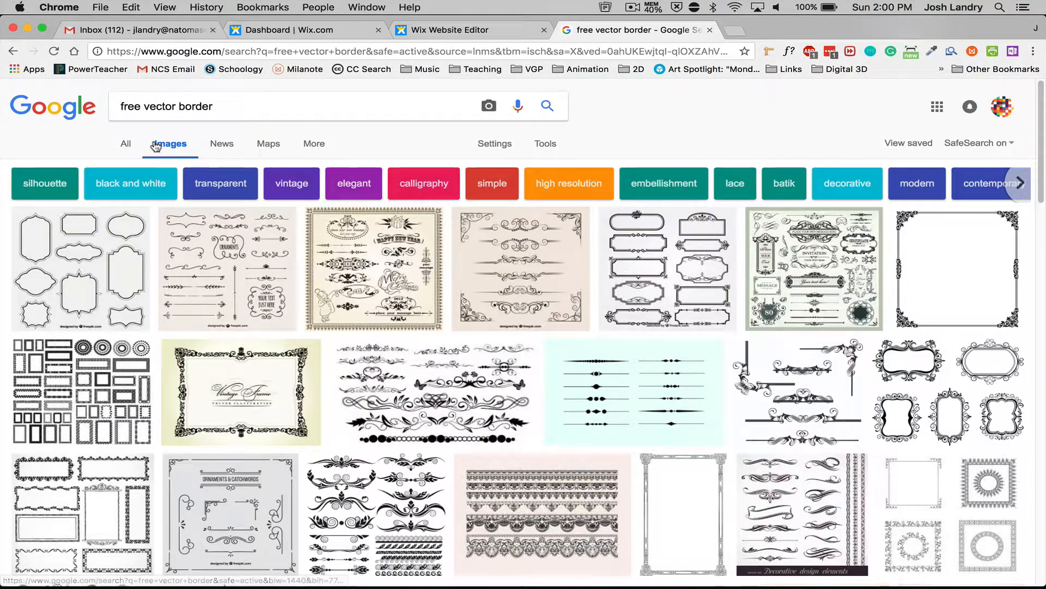
Filter the image results by color to show only transparent images.
click(546, 145)
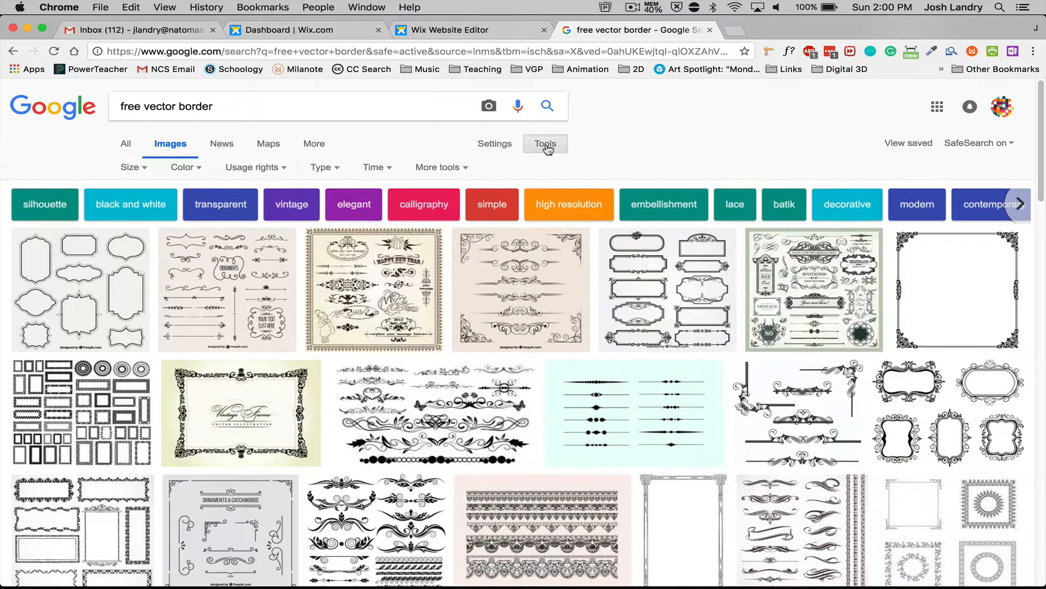
click(187, 170)
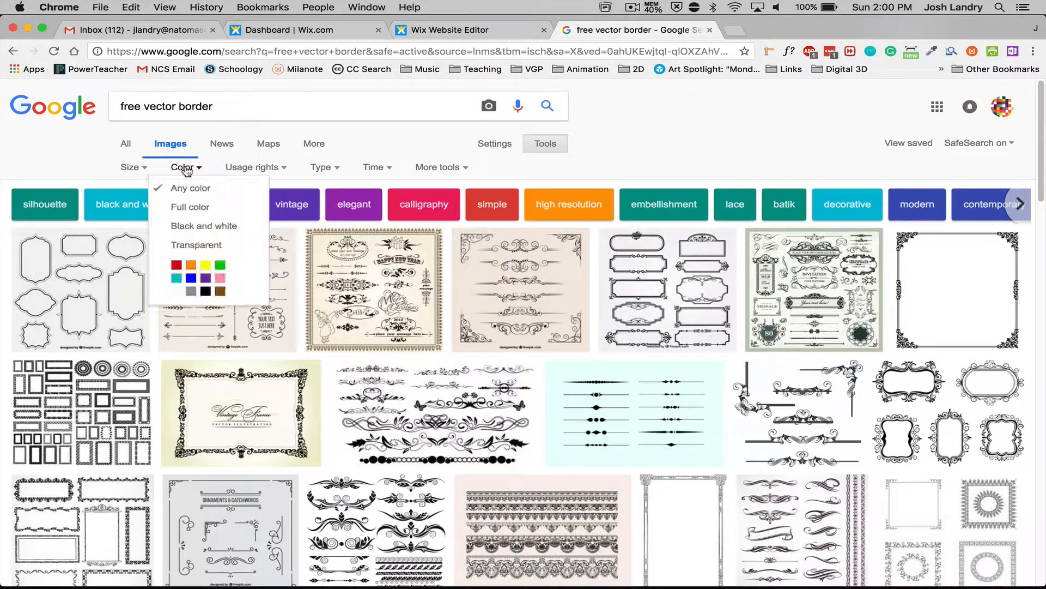
click(197, 245)
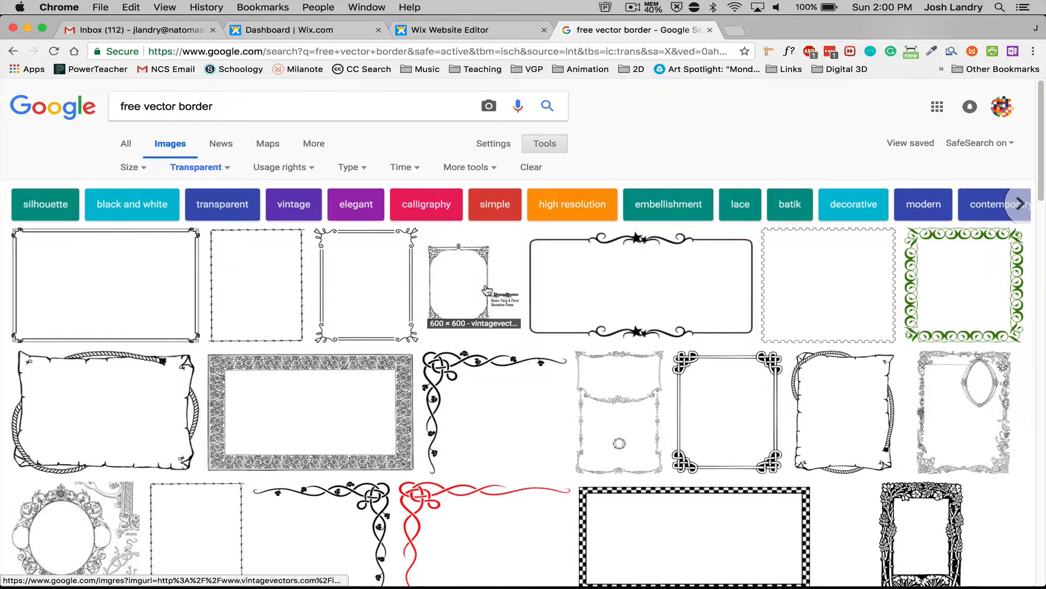
Choose the black Celtic flourish corner border with vine leaves from the results and open its Pixabay page.
mouse_move(486, 288)
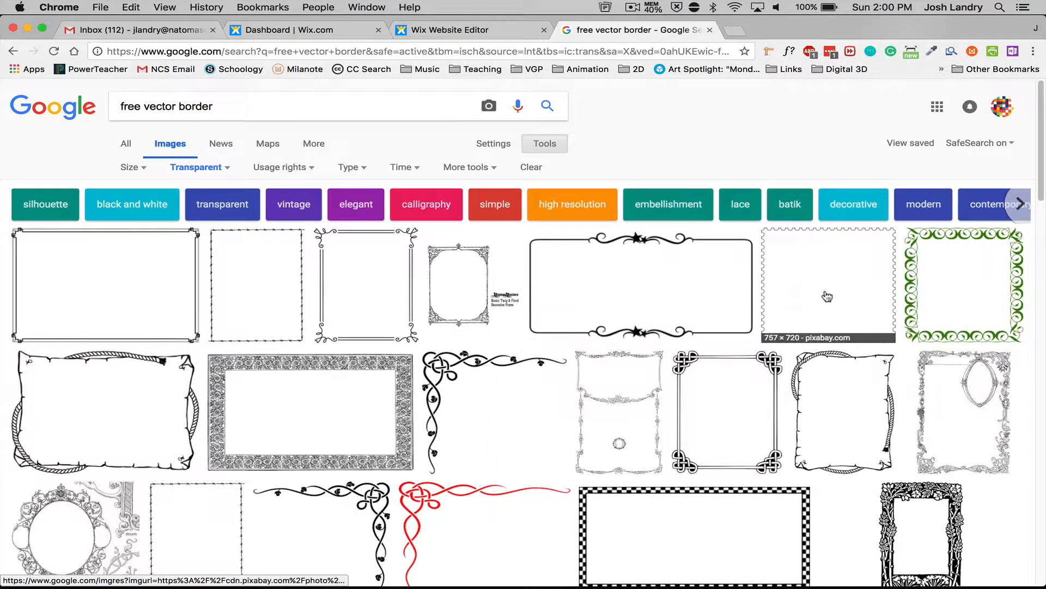
scroll(784, 341, down, 3)
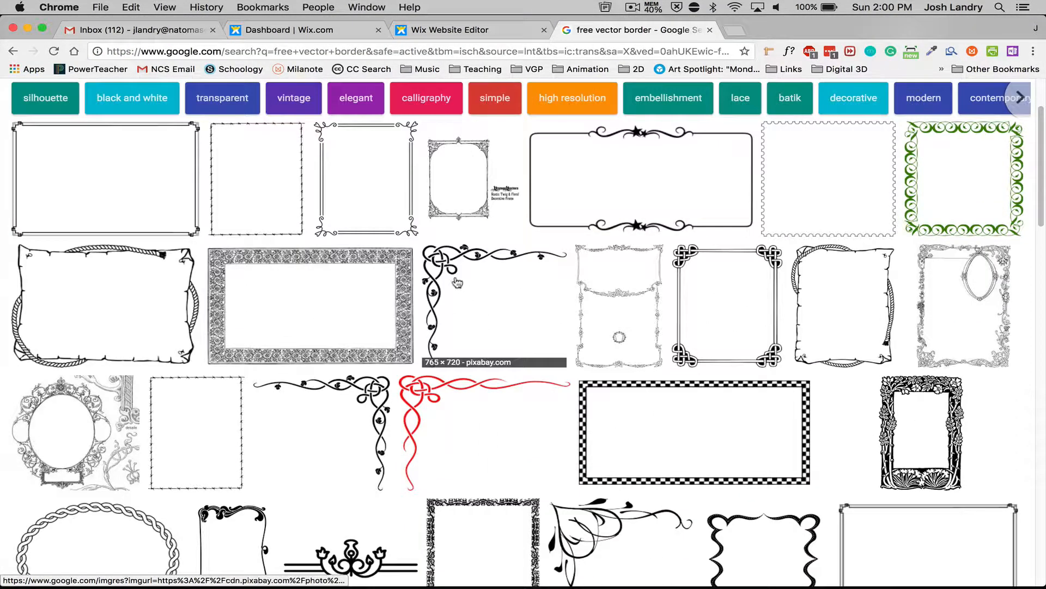
mouse_move(456, 282)
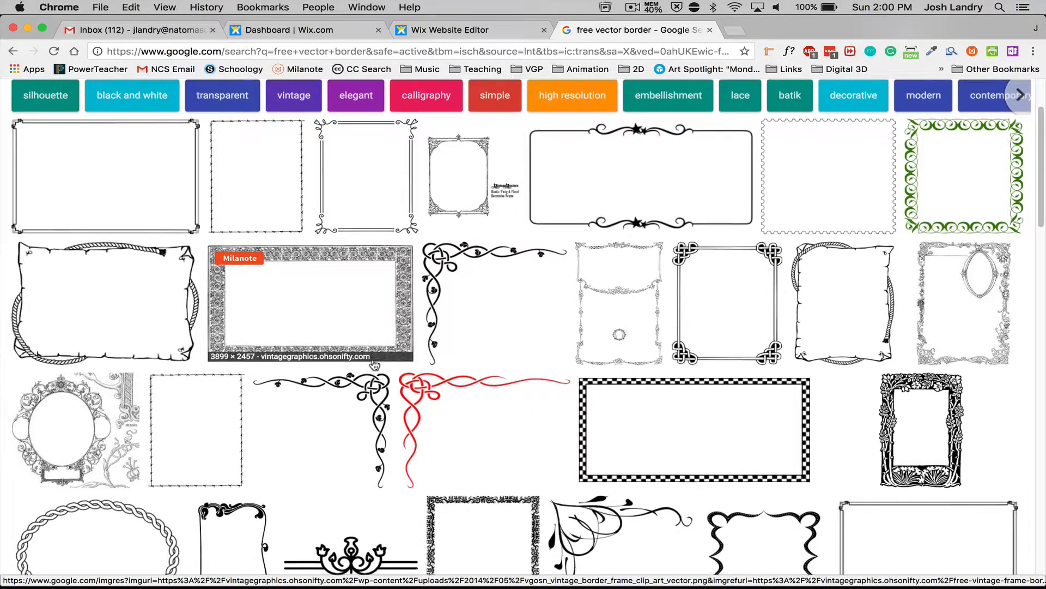
scroll(365, 386, down, 1)
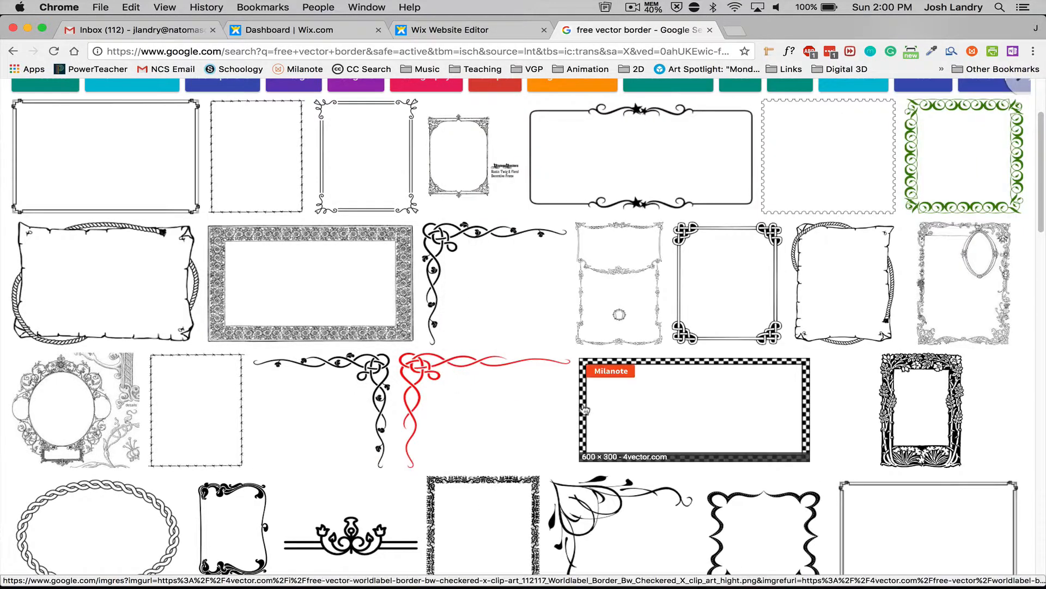
click(466, 291)
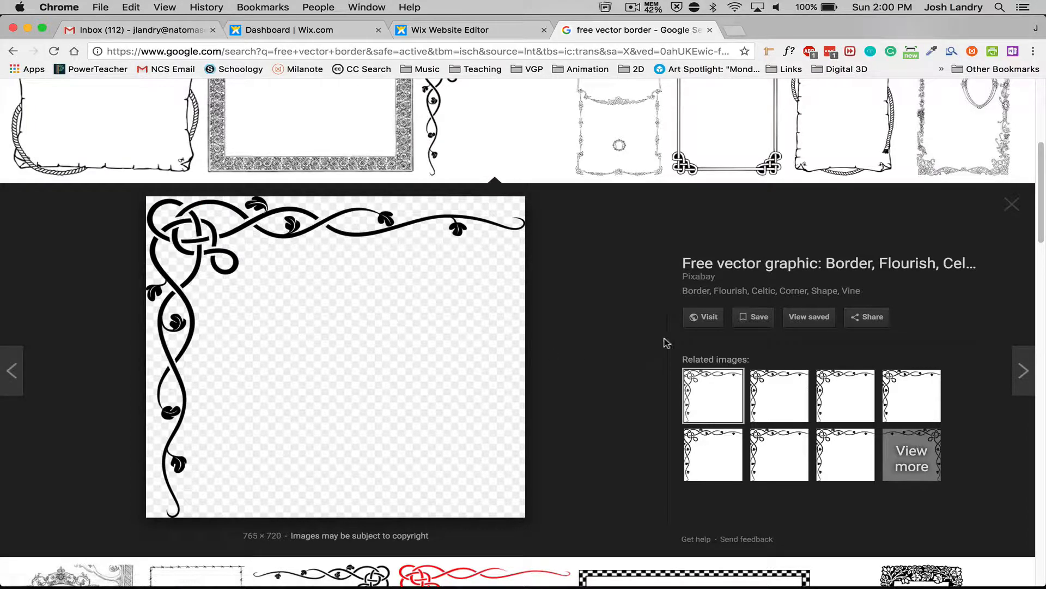
click(448, 301)
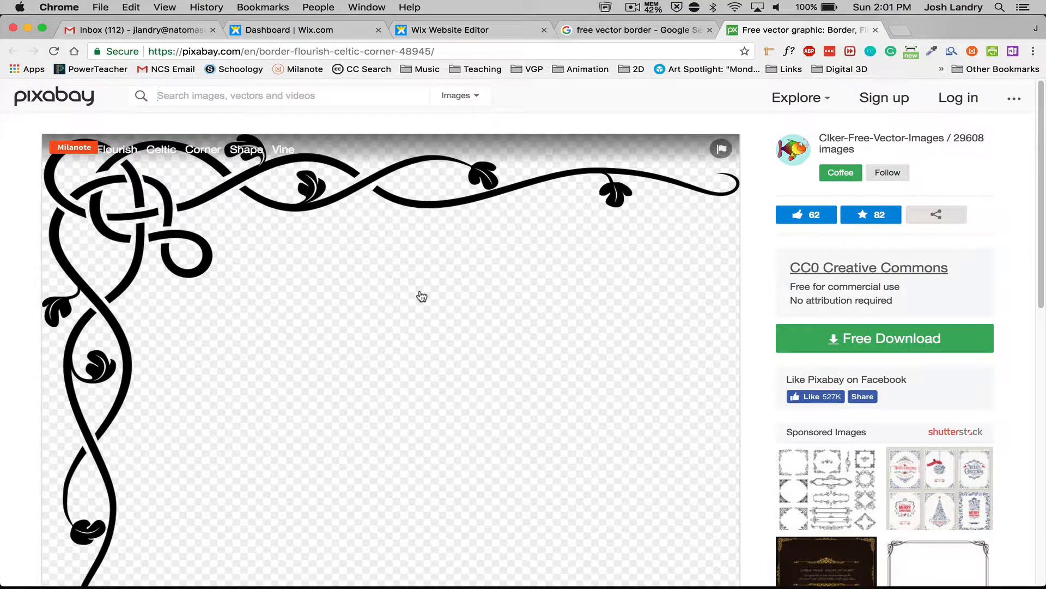
right_click(403, 287)
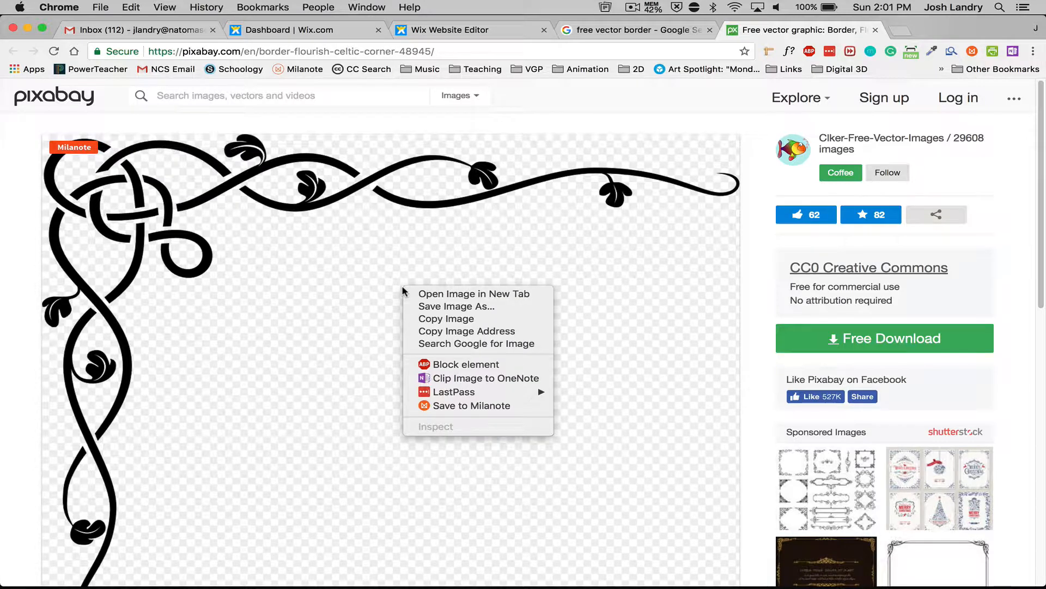
click(423, 305)
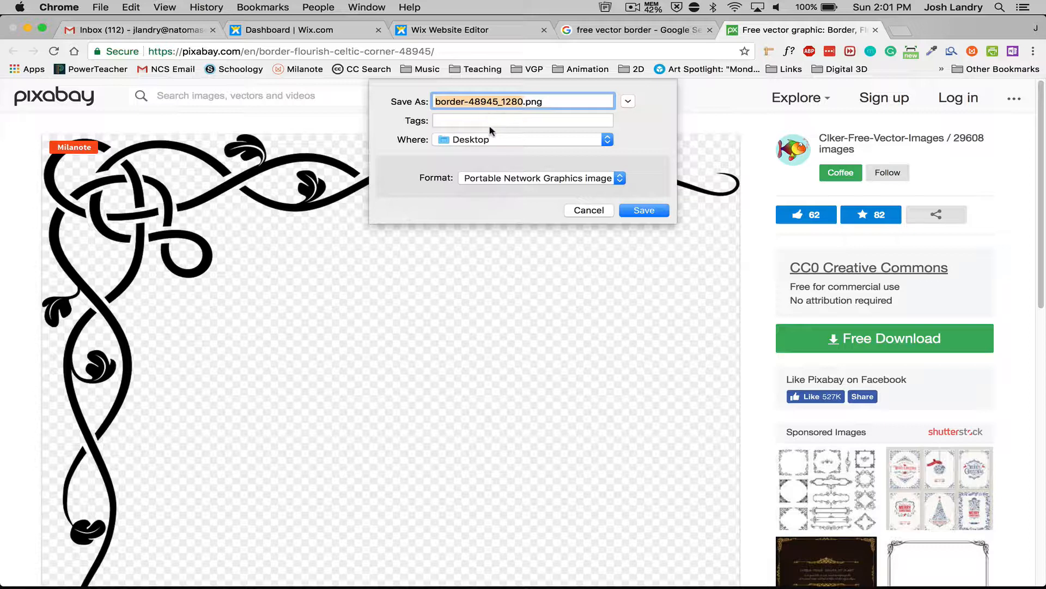
click(582, 211)
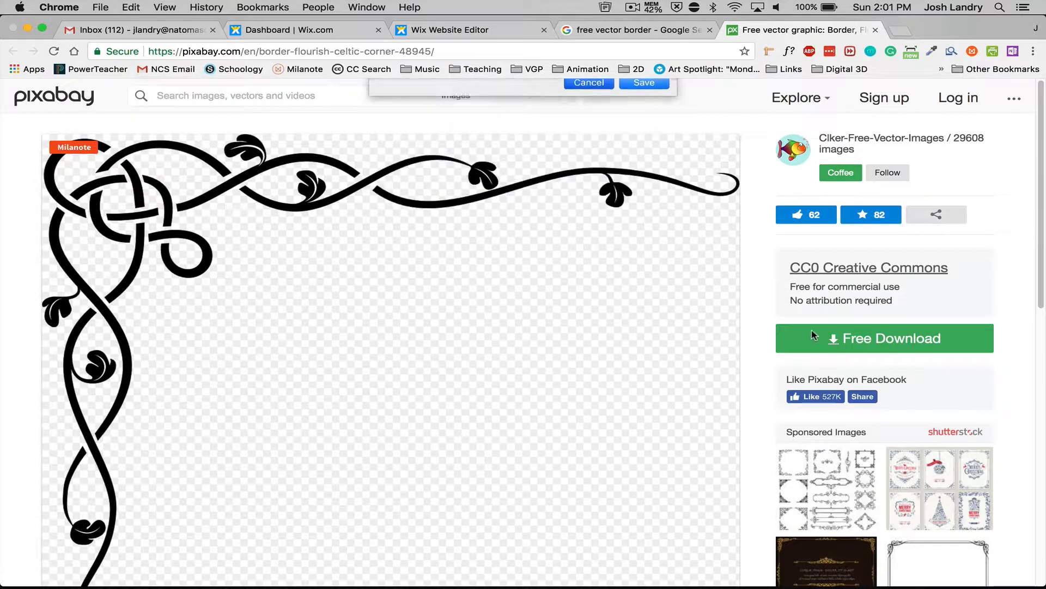
Download the corner border as a 1280×1204 PNG, completing the "I'm not a robot" check.
click(885, 342)
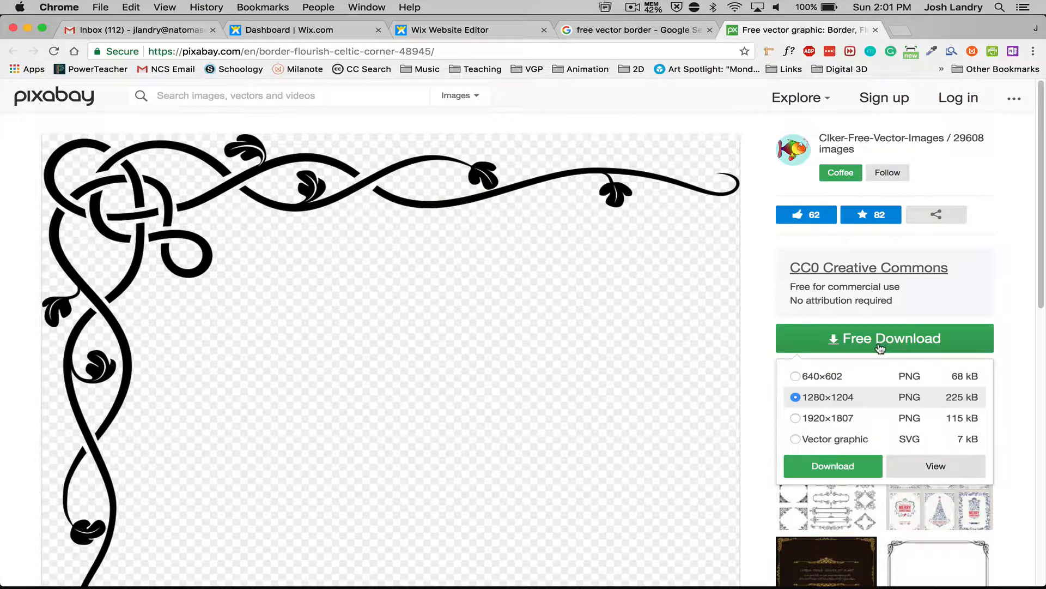
click(870, 470)
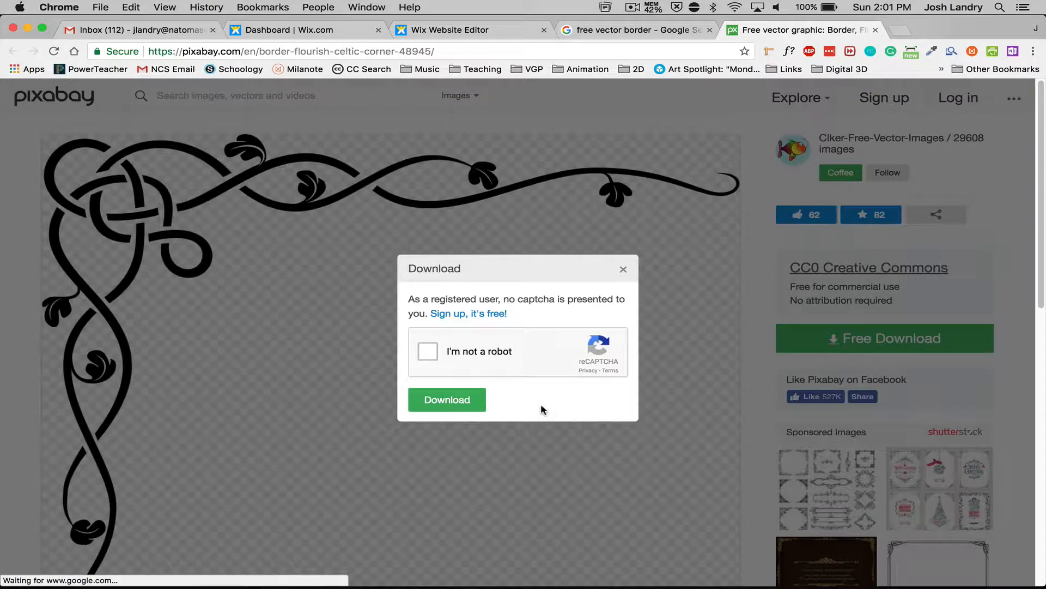
click(423, 352)
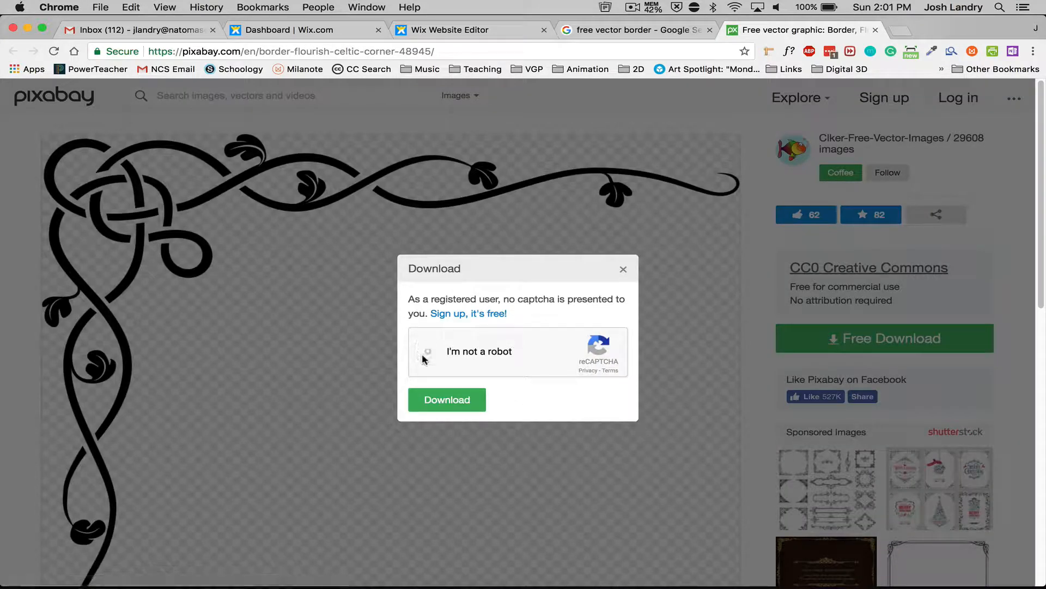
click(460, 400)
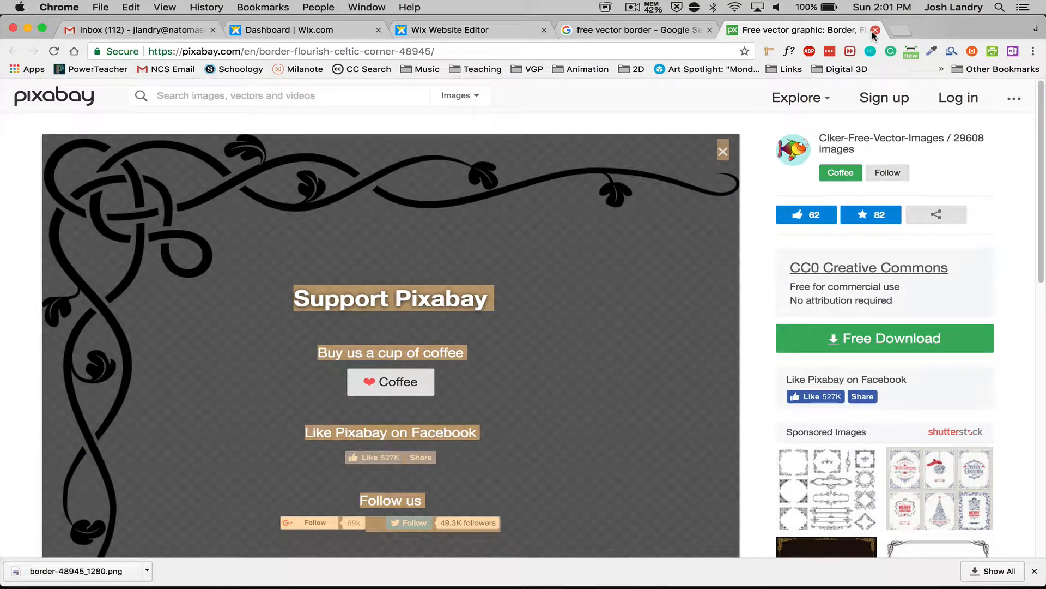
Close the Pixabay page and minimize the browser window to reach the desktop.
click(874, 31)
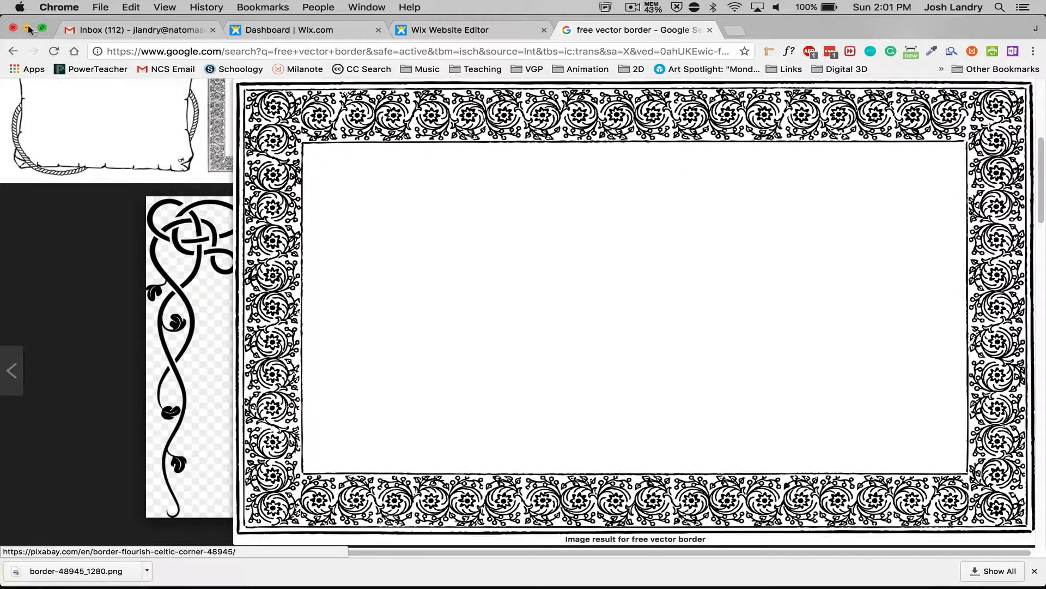
click(28, 28)
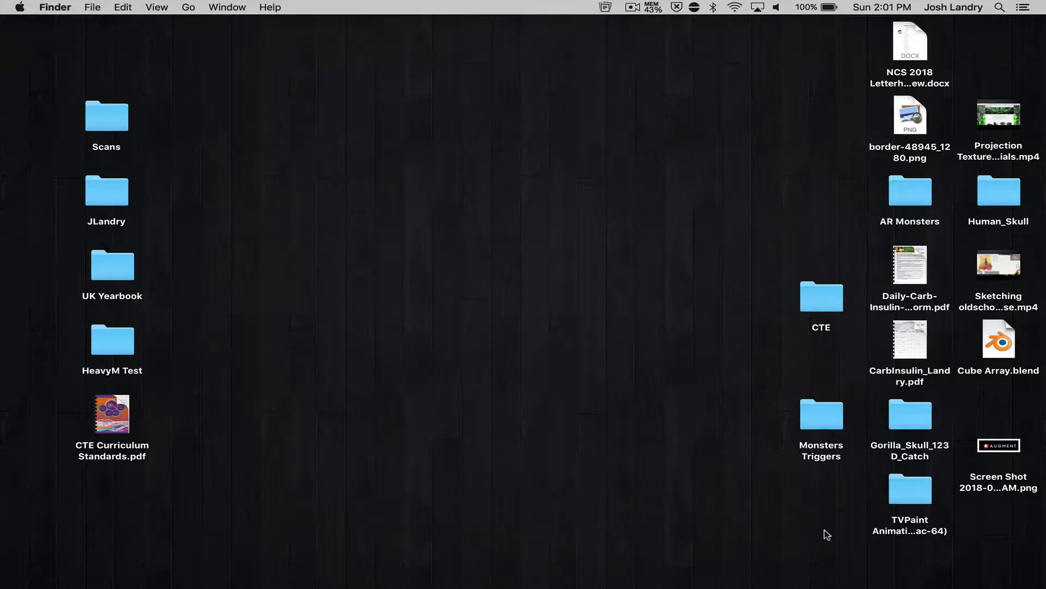
Open the Downloads folder in Finder and move border-48945_1280.png from the desktop into it.
mouse_move(821, 586)
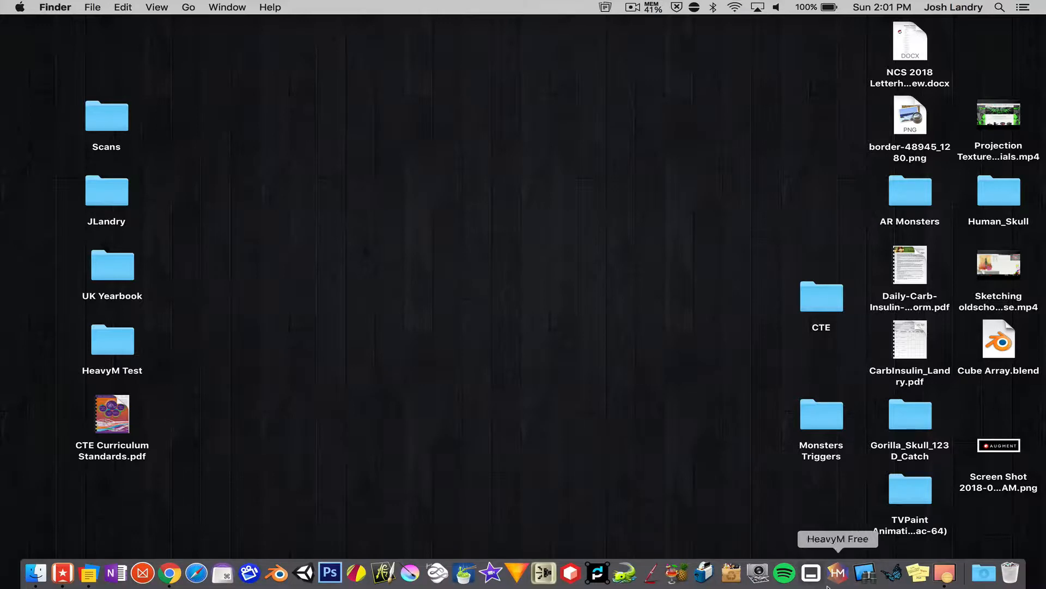
click(985, 572)
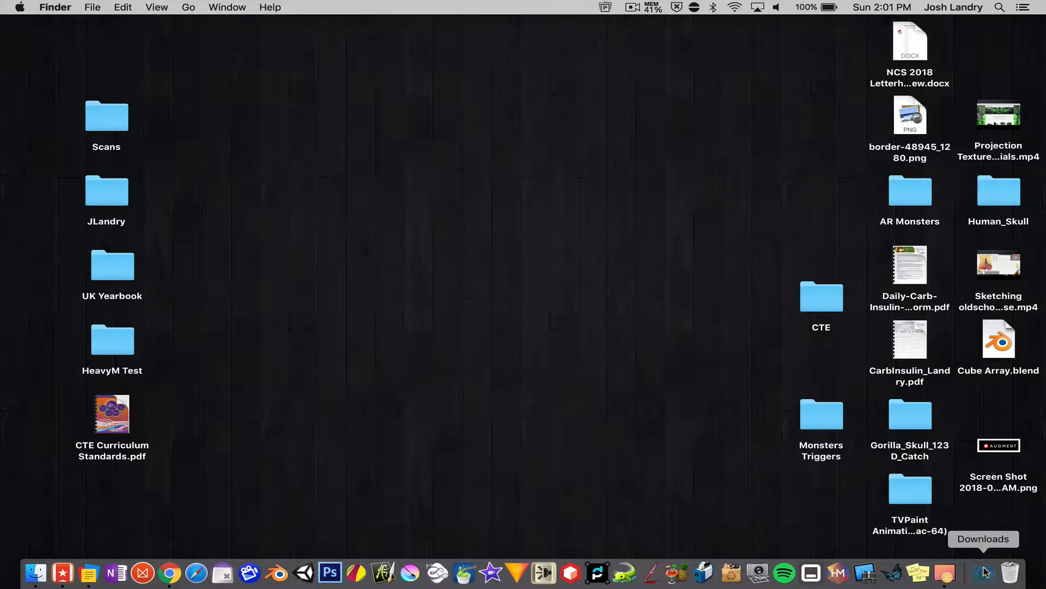
click(982, 529)
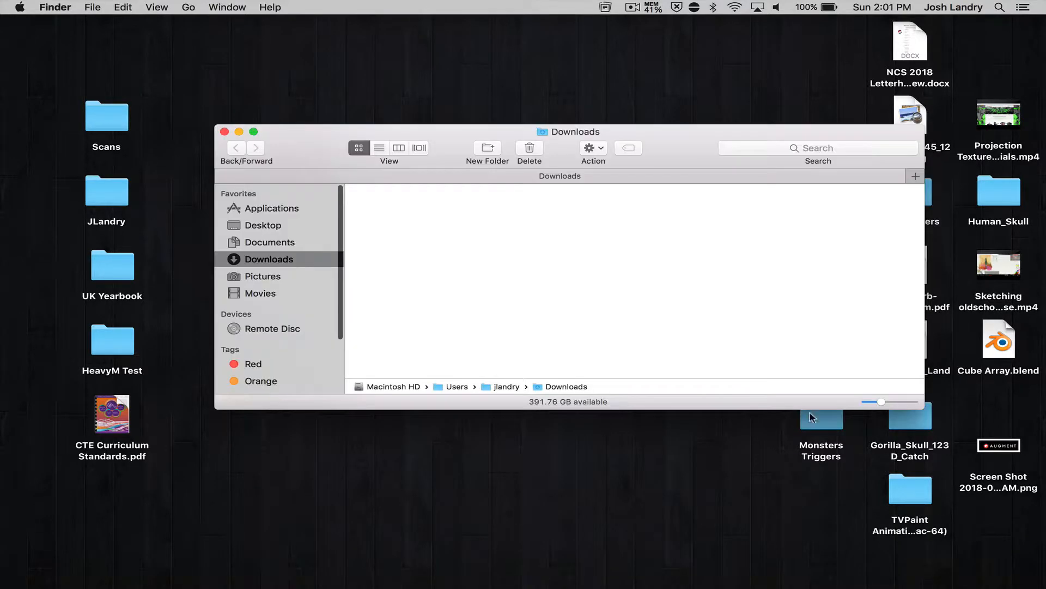
drag(690, 149, 567, 169)
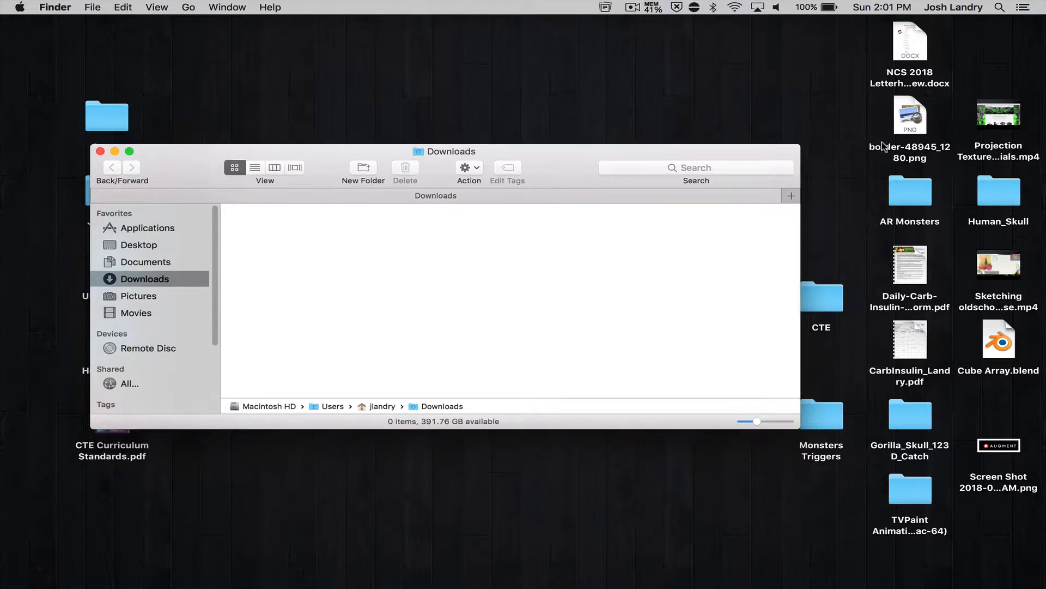
drag(910, 115, 509, 296)
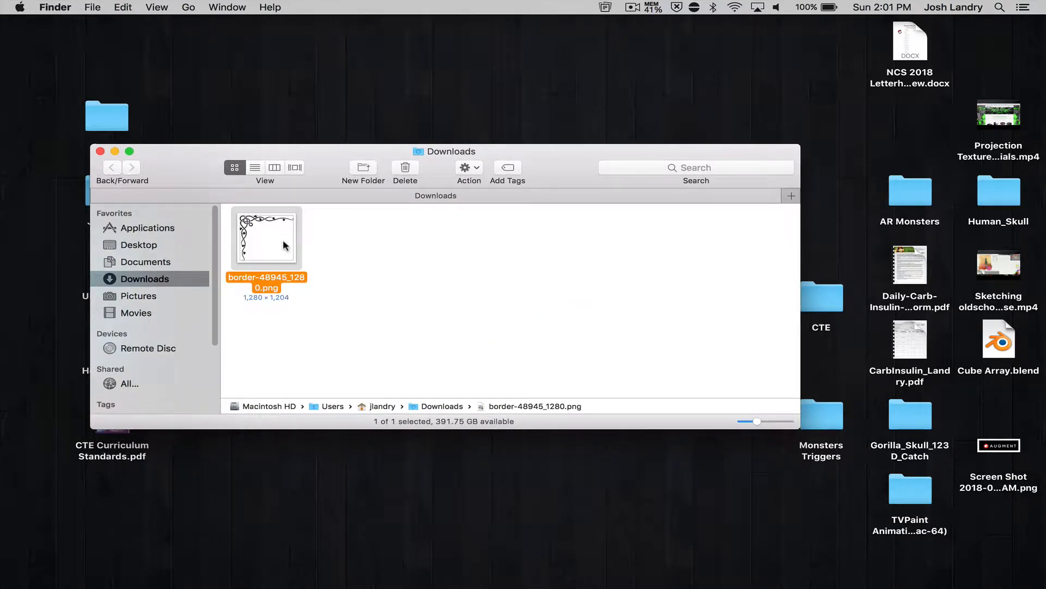
Move border-48945_1280.png from the Downloads folder to the upper middle of the desktop and close the folder window.
drag(322, 163, 322, 140)
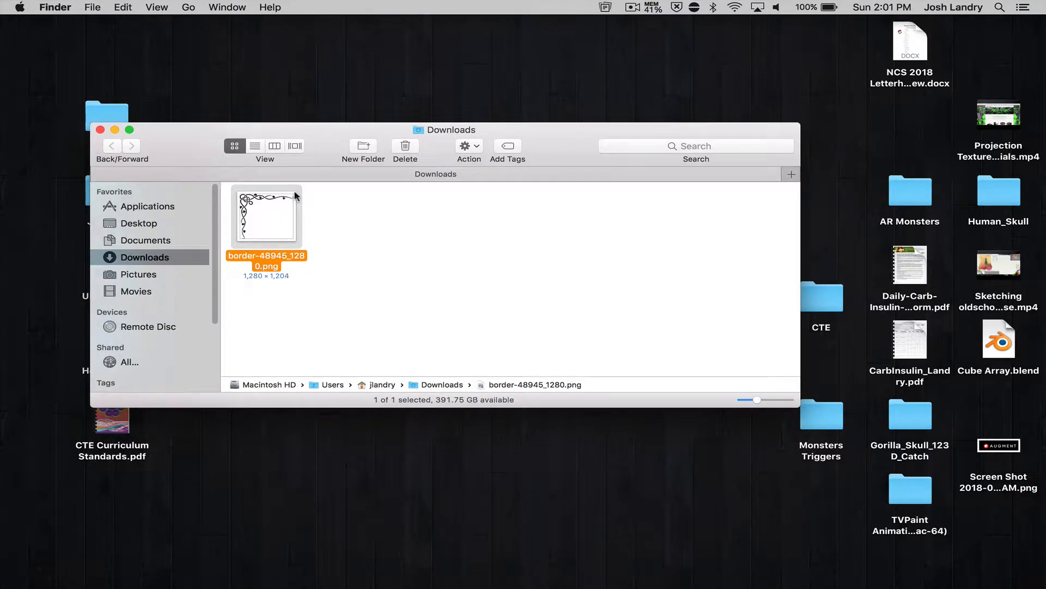
drag(279, 211, 565, 119)
click(101, 130)
click(539, 255)
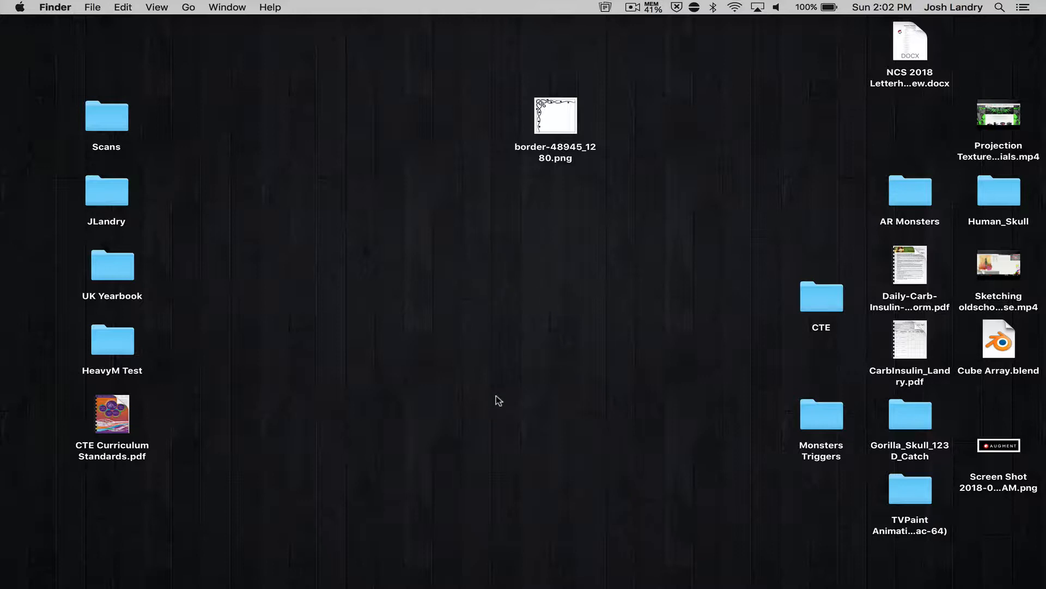
Launch ArtRage 4 and close its Layers and Settings panels to clear the canvas.
mouse_move(456, 587)
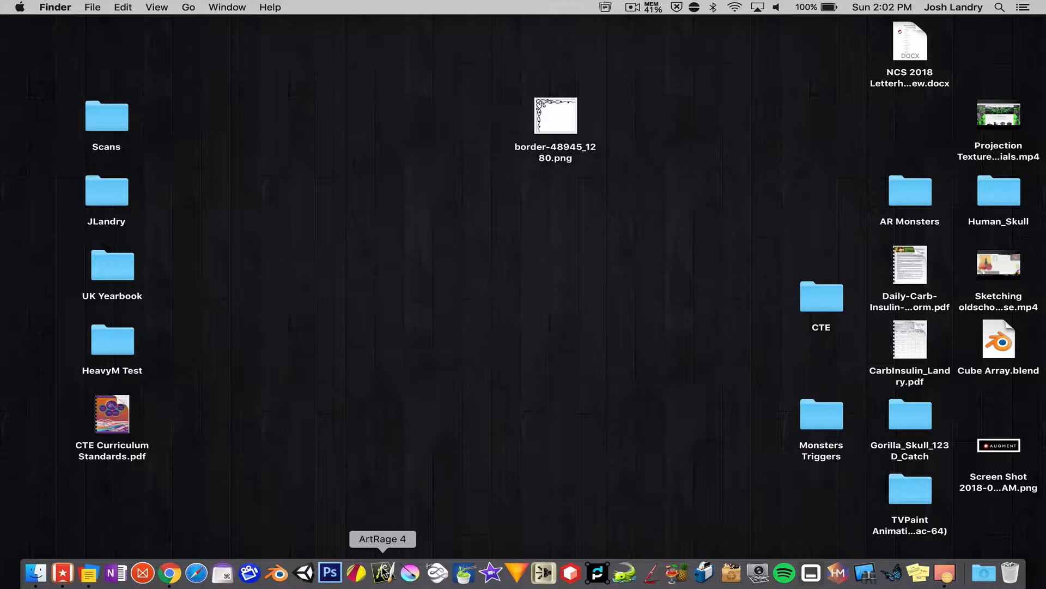
click(384, 573)
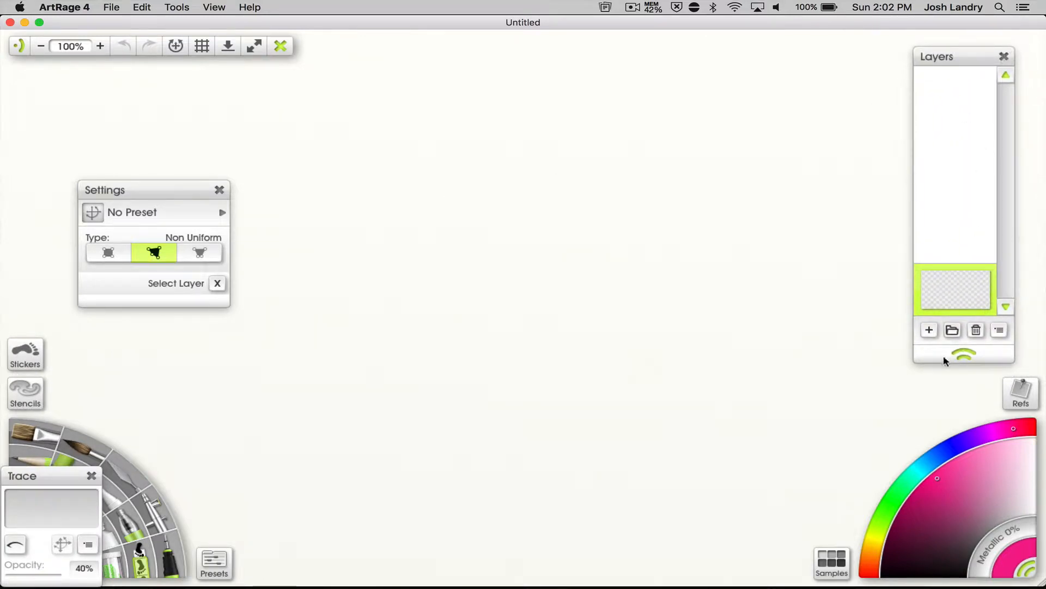
click(1005, 57)
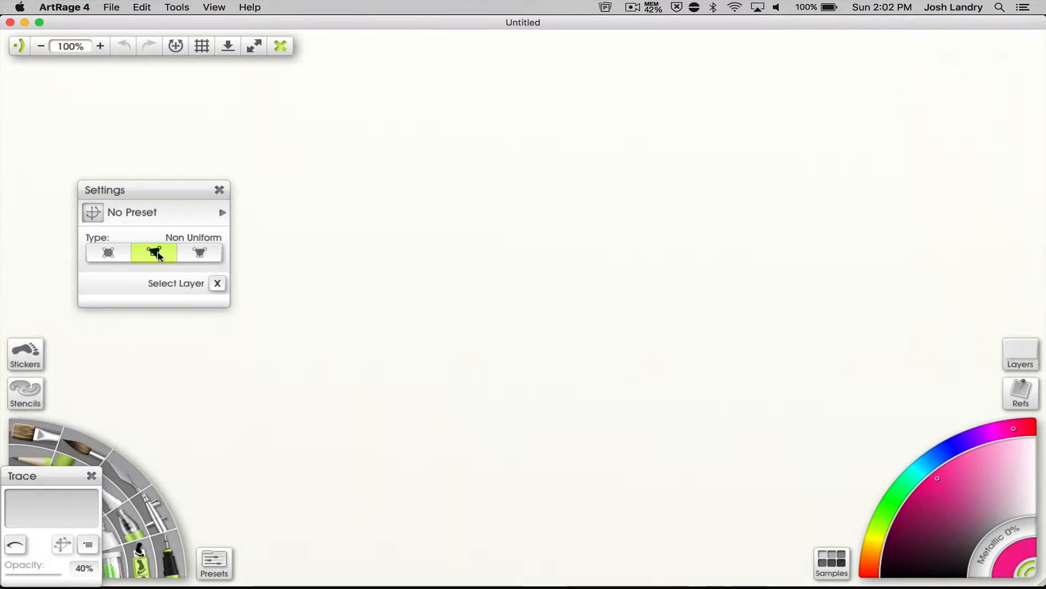
click(219, 189)
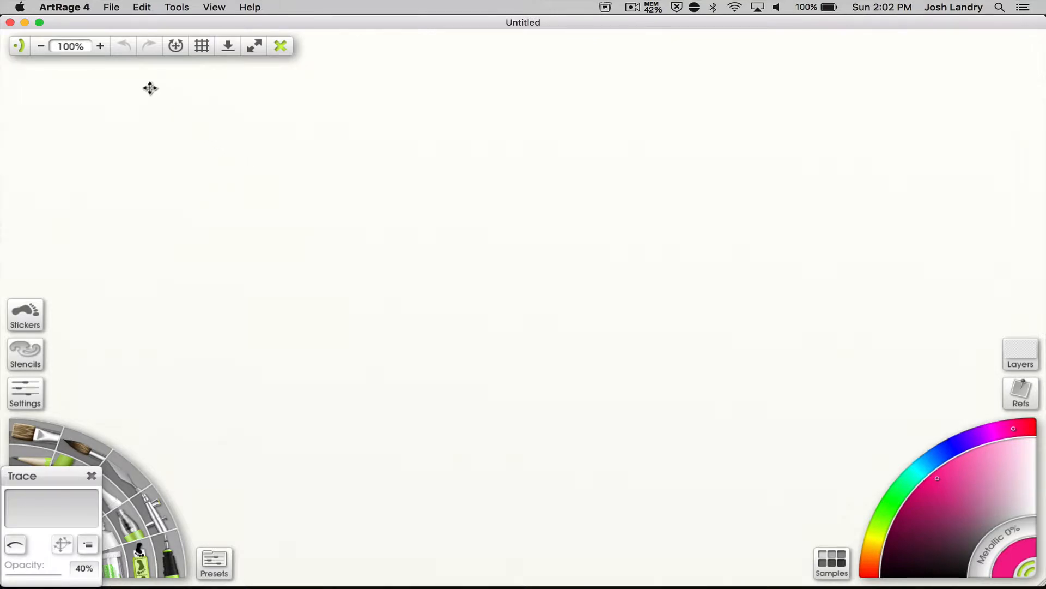
Import the image file border-48945_1280.png from the Desktop.
click(110, 6)
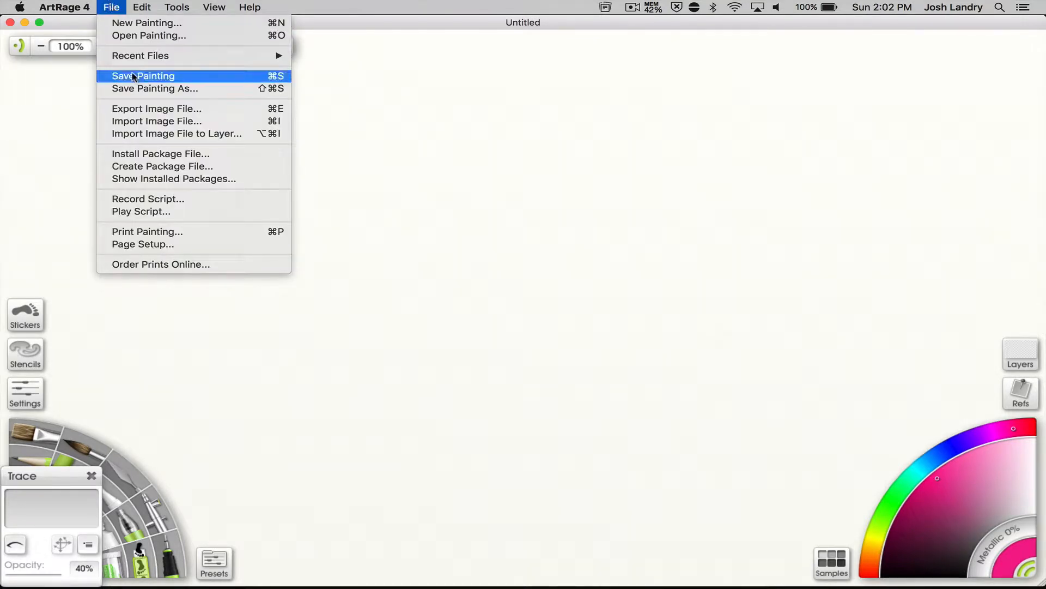
click(159, 123)
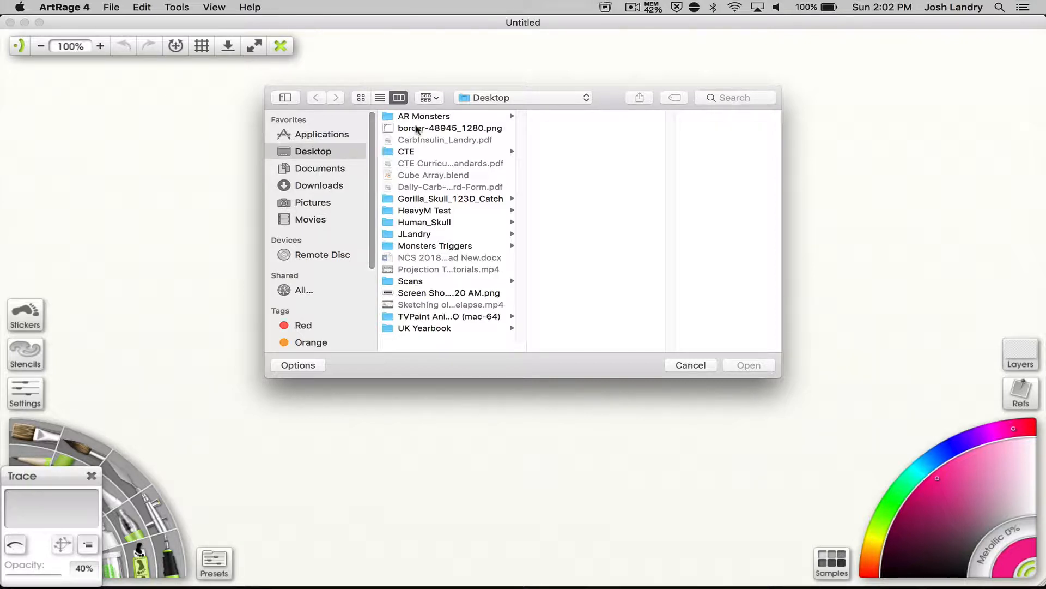
click(420, 128)
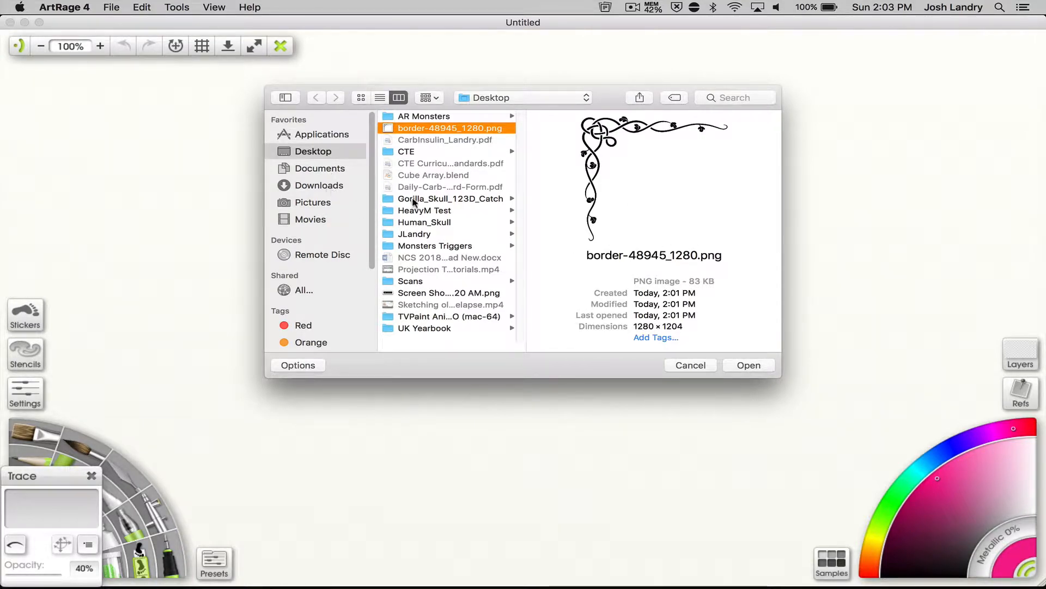
click(759, 366)
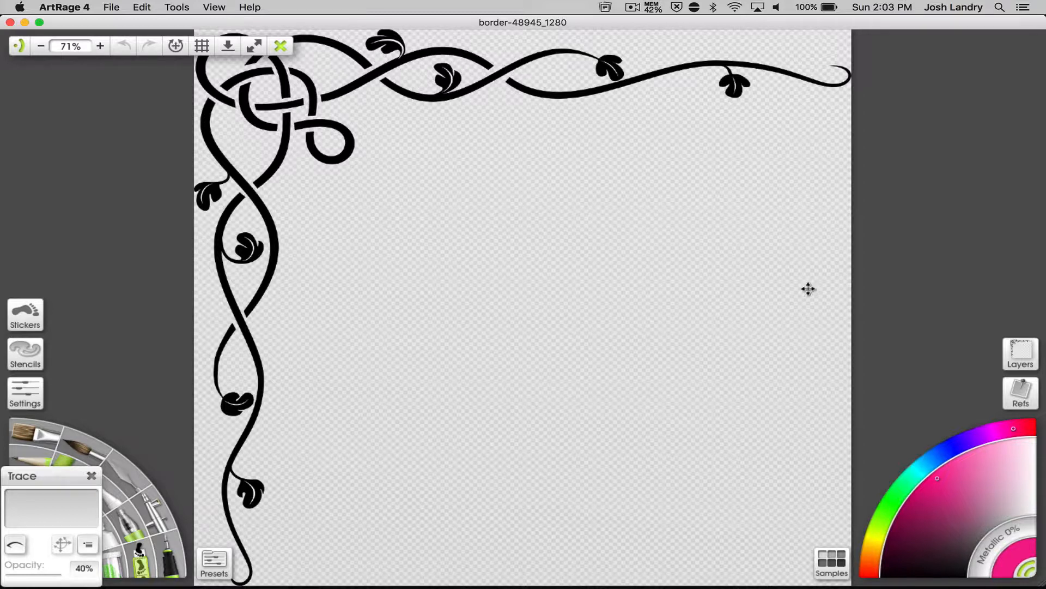
Show the layer list, add a new empty layer above the border artwork, and close the Trace panel.
click(1021, 349)
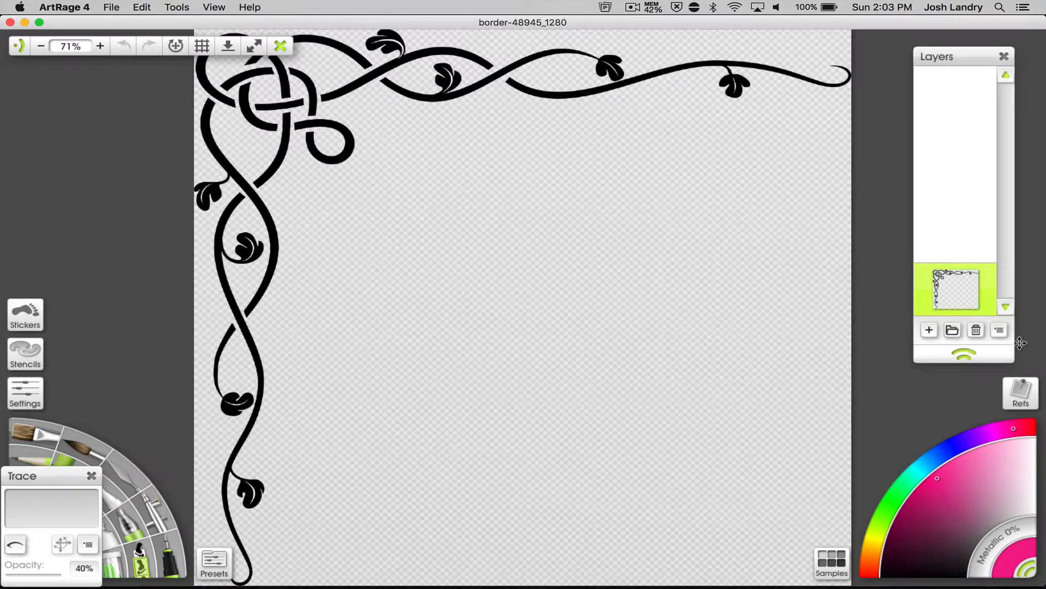
click(926, 329)
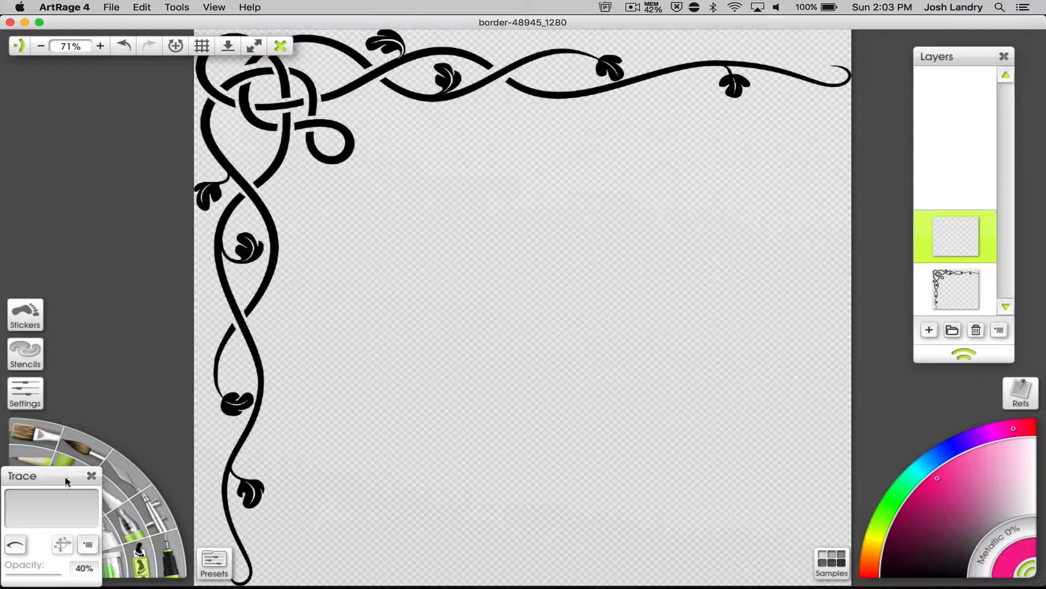
click(92, 476)
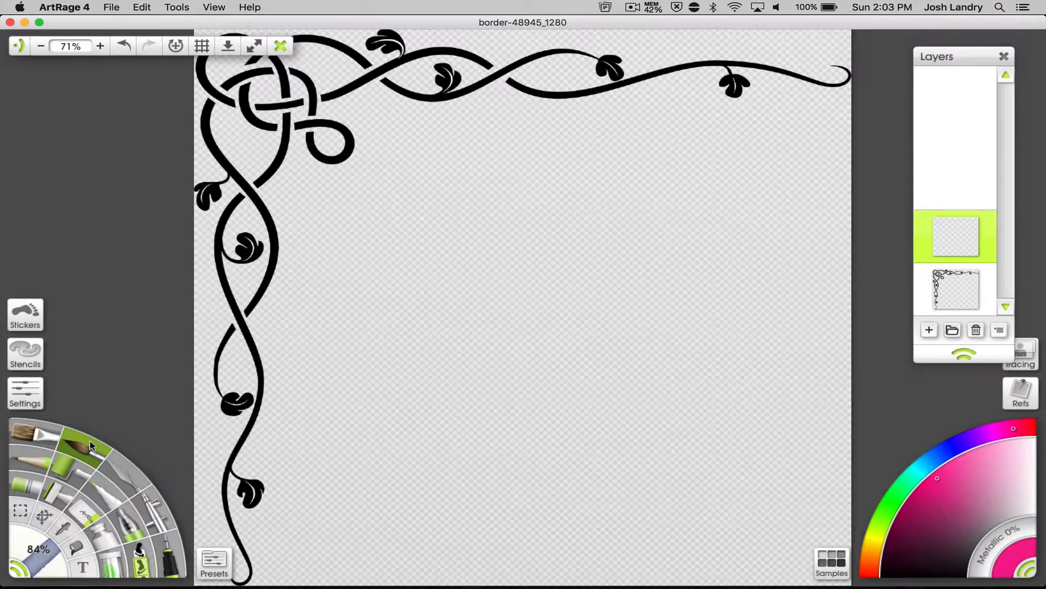
Paint the first long loop of the border's top vine blue with the watercolor brush on the new layer.
click(940, 461)
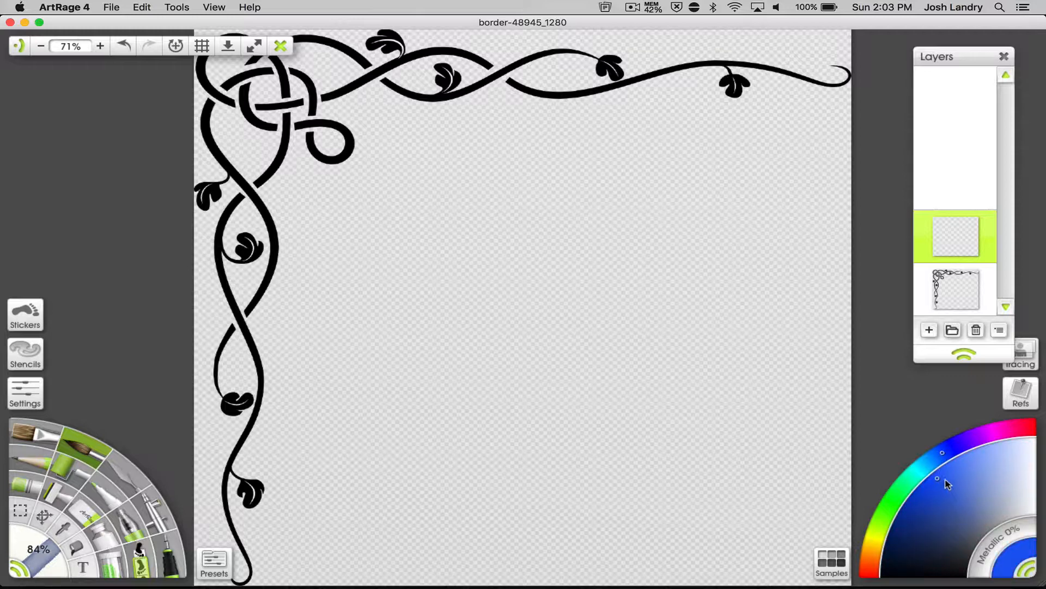
drag(946, 481, 970, 488)
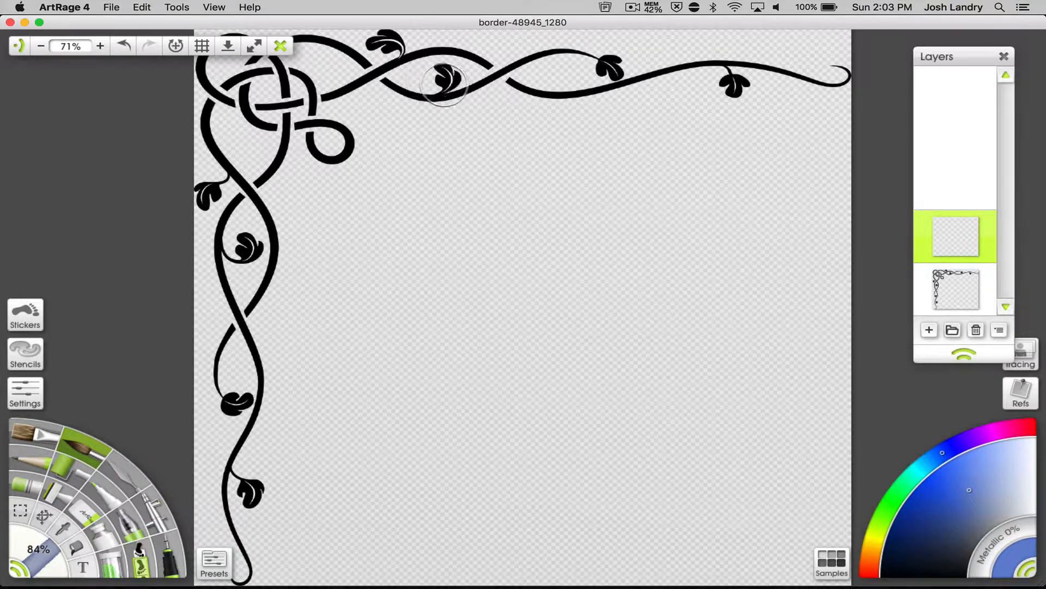
mouse_move(451, 89)
mouse_down()
mouse_move(405, 95)
mouse_move(411, 71)
mouse_move(395, 78)
mouse_move(440, 63)
mouse_move(400, 67)
mouse_move(451, 57)
mouse_move(479, 73)
mouse_move(455, 75)
mouse_move(499, 77)
mouse_move(429, 91)
mouse_move(384, 74)
mouse_move(461, 73)
mouse_move(381, 77)
mouse_move(429, 62)
mouse_move(471, 82)
mouse_up()
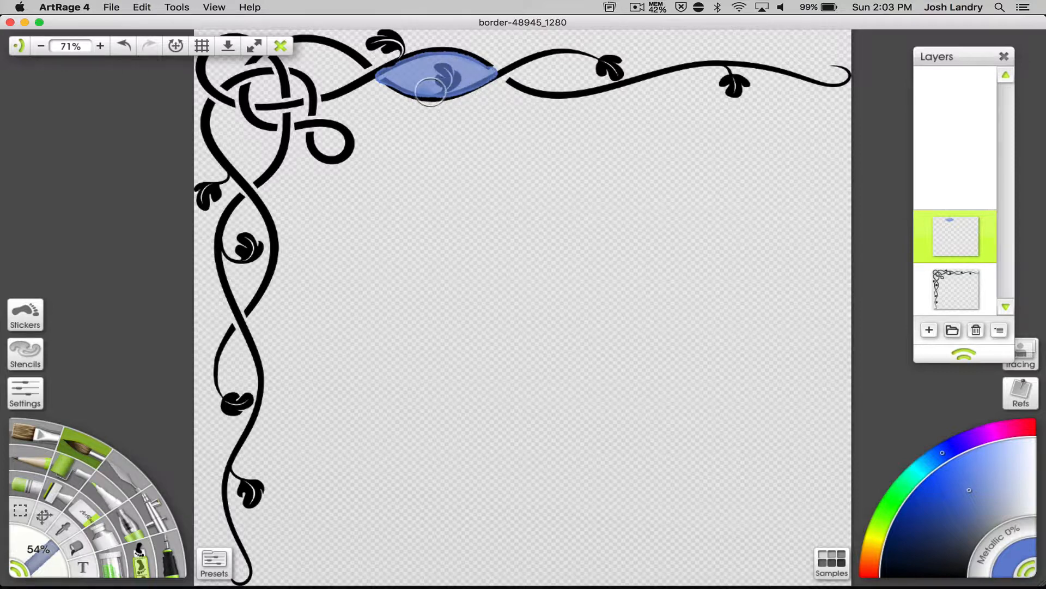
Paint the neighbouring loop of the top vine purple, and move the paint layer beneath the border artwork layer.
click(970, 441)
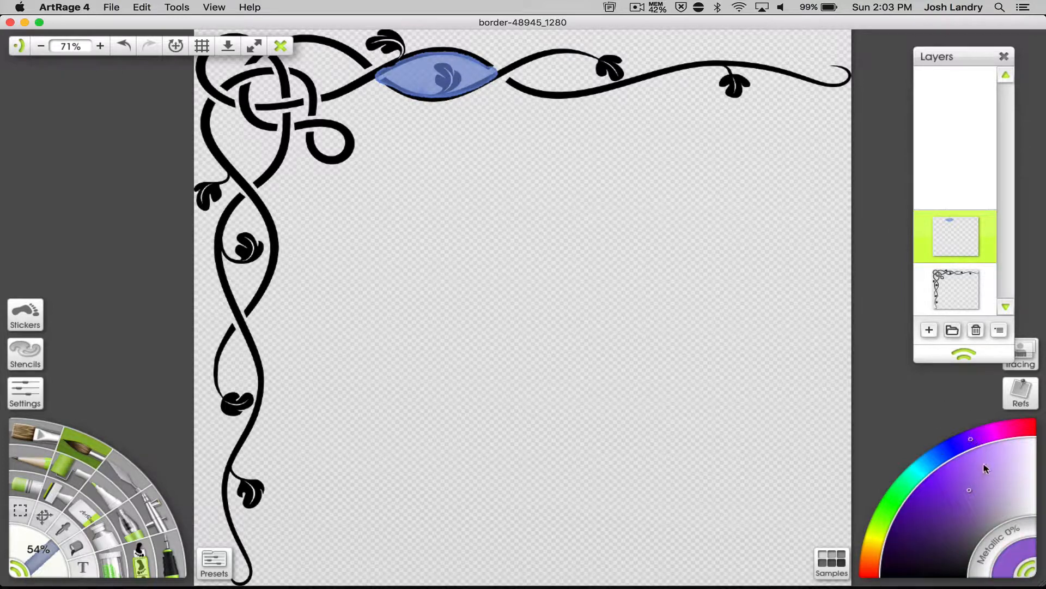
mouse_move(521, 75)
mouse_down()
mouse_move(596, 61)
mouse_move(610, 71)
mouse_move(506, 76)
mouse_move(598, 88)
mouse_move(613, 79)
mouse_move(544, 64)
mouse_move(561, 59)
mouse_up()
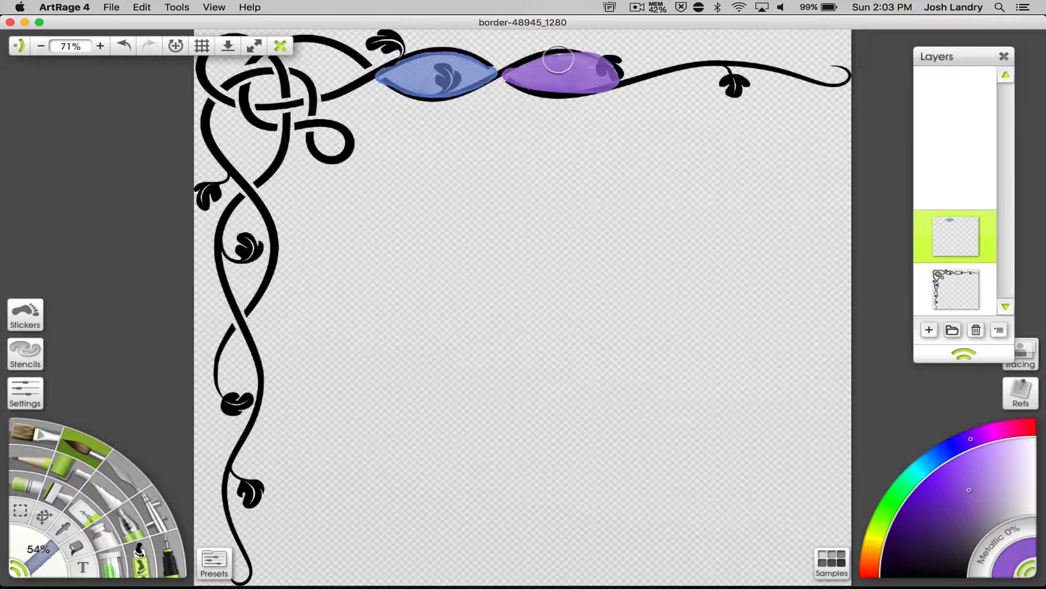
mouse_move(940, 244)
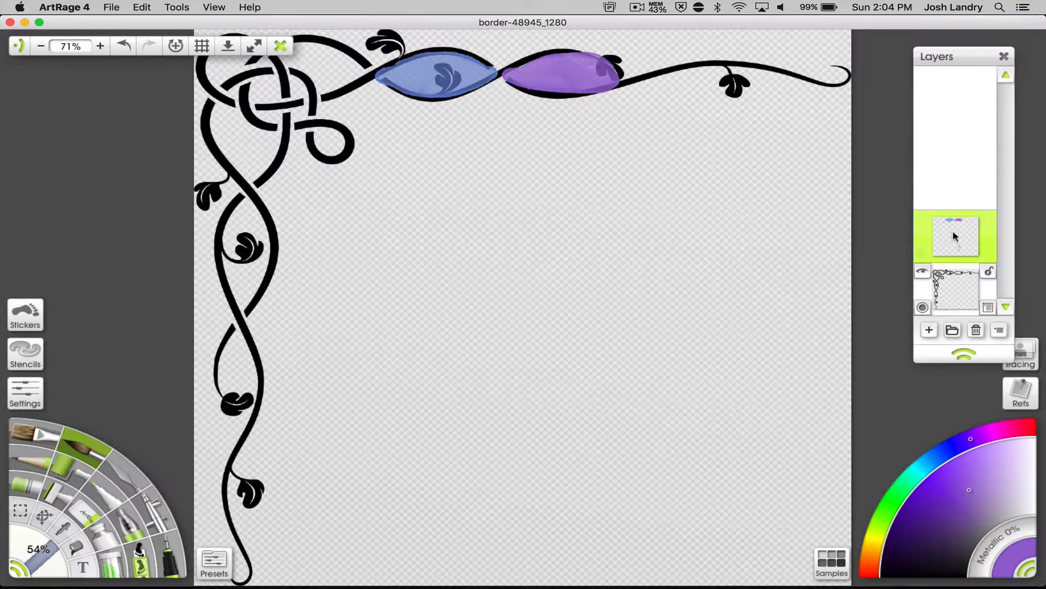
drag(956, 236, 955, 297)
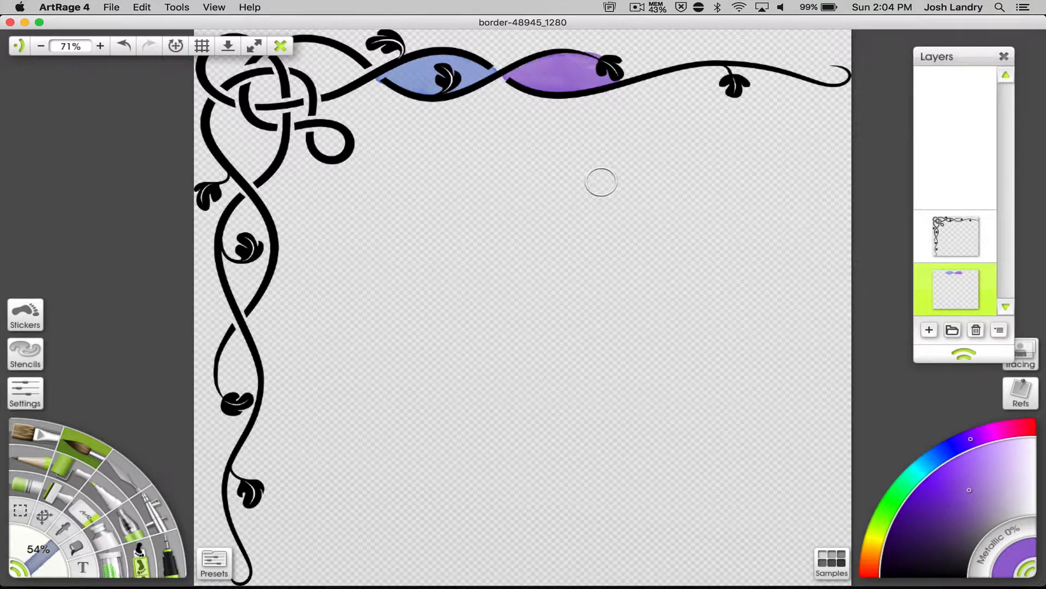
Try erasing a spot in the middle of the purple fill, and undo the erasure.
click(89, 515)
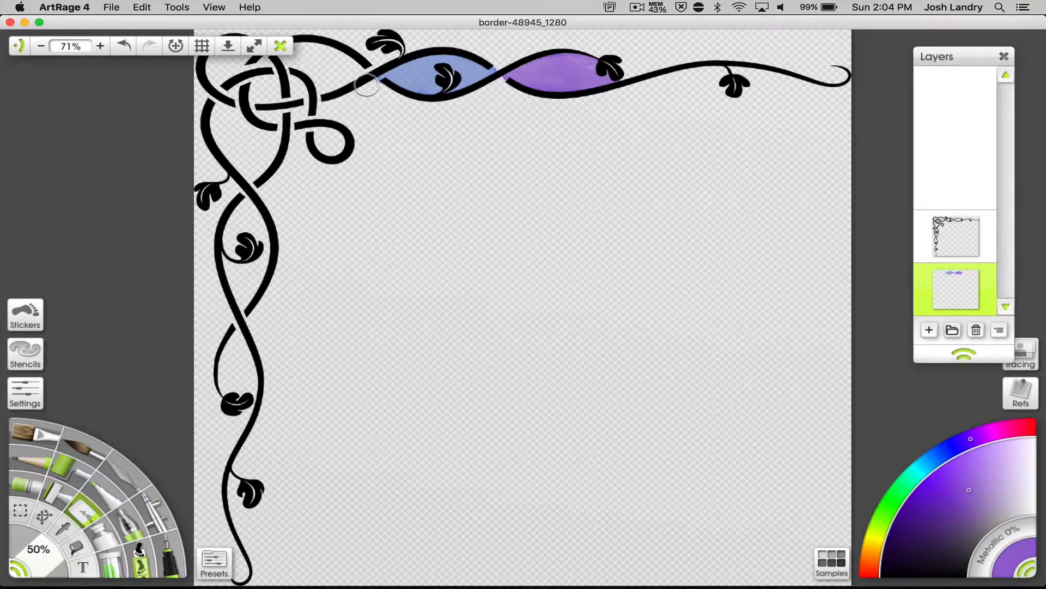
click(559, 75)
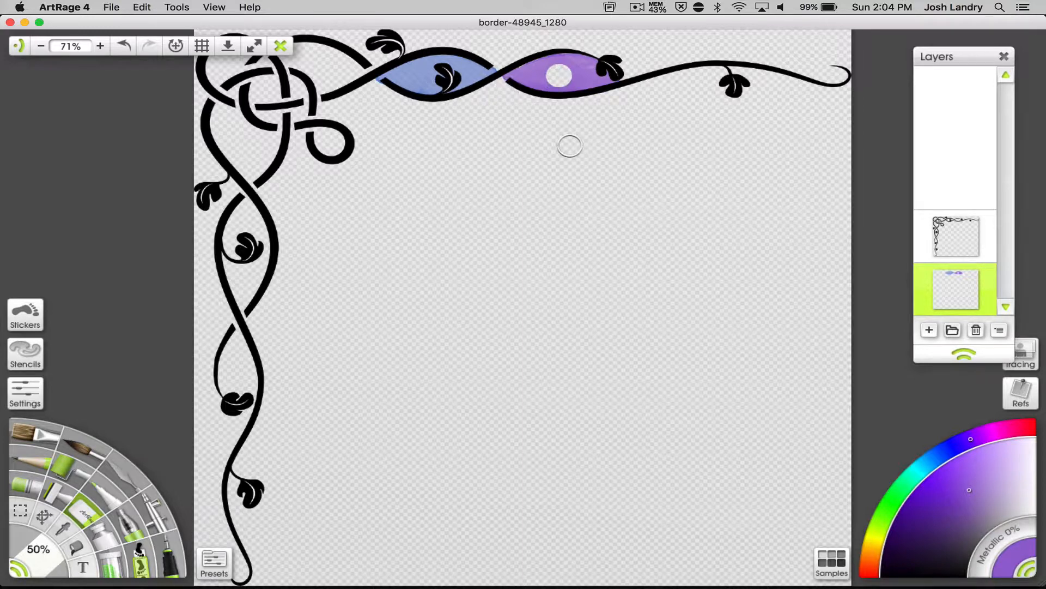
key(super+z)
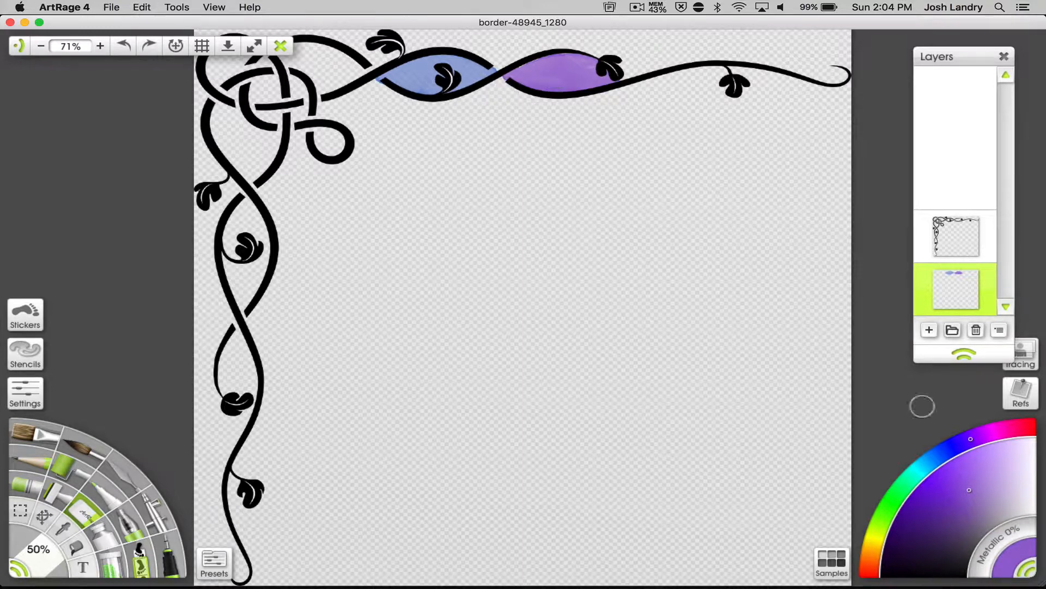
Fill the corner knot and the loop directly beneath it with light yellow using the oil brush.
click(881, 536)
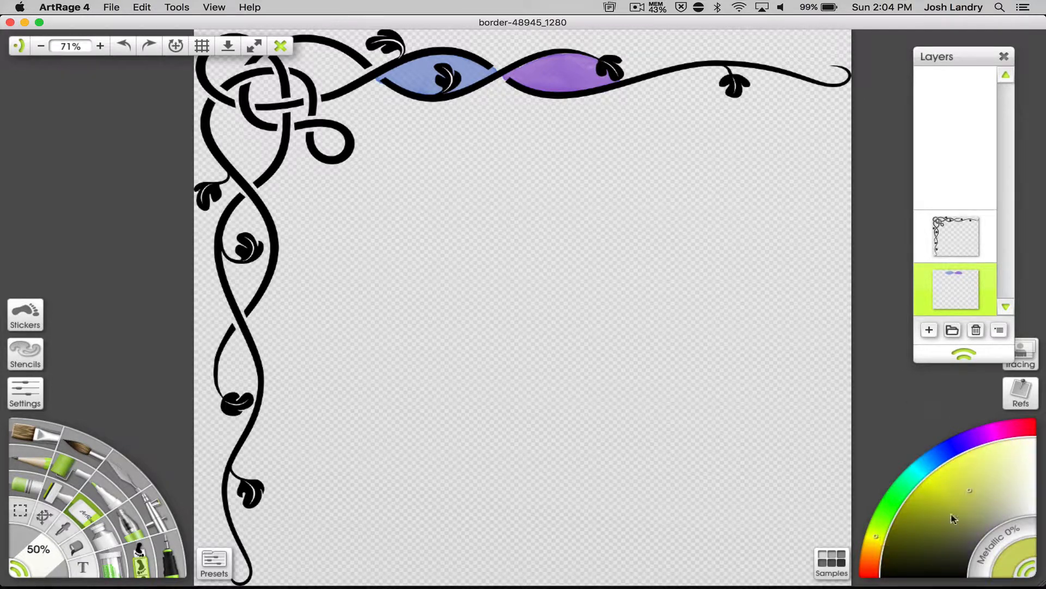
click(970, 474)
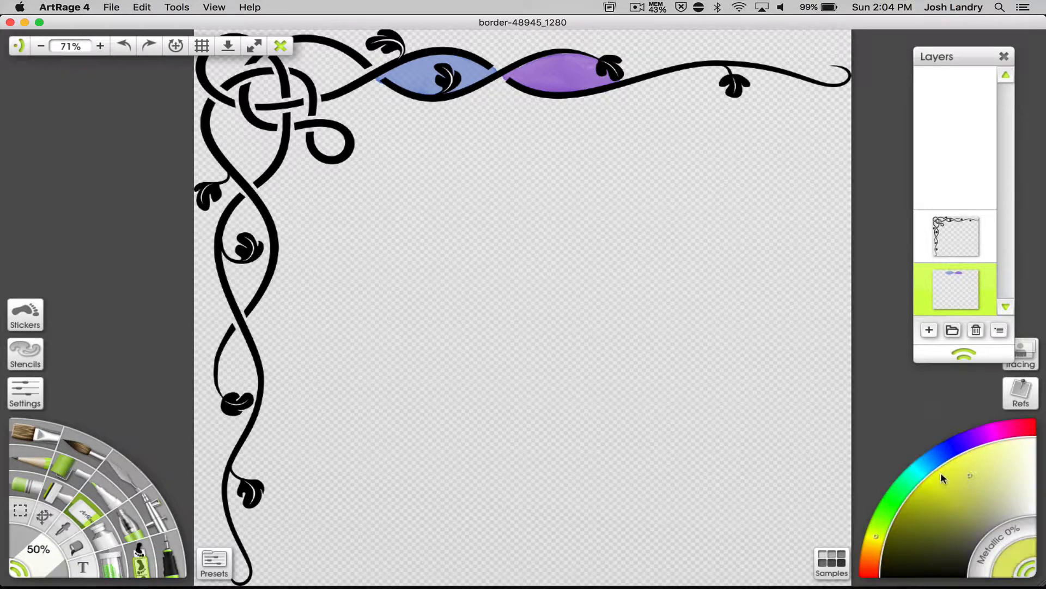
click(34, 433)
mouse_move(223, 110)
mouse_down()
mouse_move(229, 148)
mouse_move(225, 118)
mouse_move(244, 148)
mouse_move(252, 151)
mouse_move(243, 120)
mouse_move(258, 150)
mouse_move(260, 133)
mouse_move(261, 161)
mouse_move(270, 133)
mouse_move(255, 177)
mouse_move(261, 145)
mouse_move(239, 168)
mouse_move(220, 107)
mouse_move(241, 91)
mouse_move(286, 87)
mouse_move(266, 111)
mouse_move(288, 98)
mouse_move(275, 118)
mouse_move(291, 114)
mouse_move(291, 88)
mouse_move(263, 89)
mouse_move(248, 115)
mouse_move(239, 158)
mouse_move(272, 136)
mouse_move(248, 174)
mouse_move(233, 122)
mouse_move(235, 151)
mouse_up()
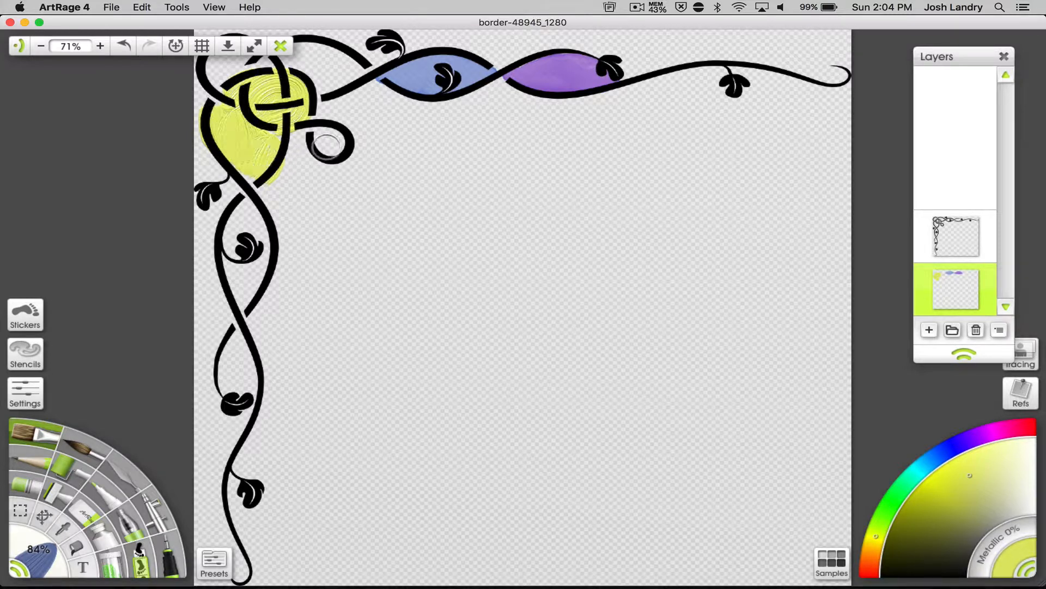
Paint the small curl beside the corner knot red and erase the overspill outside its black outline.
click(1026, 429)
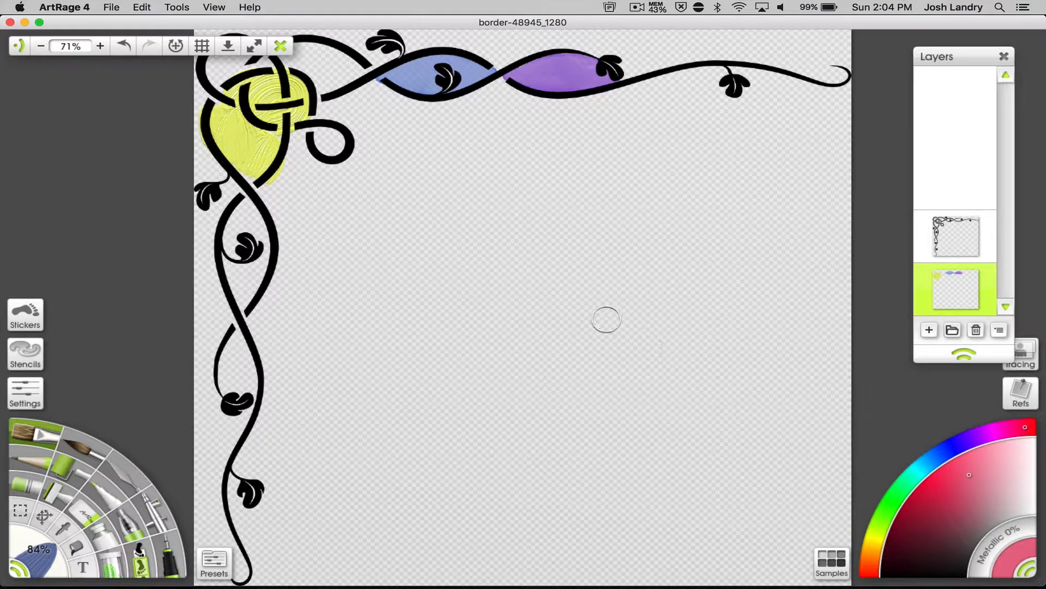
click(937, 485)
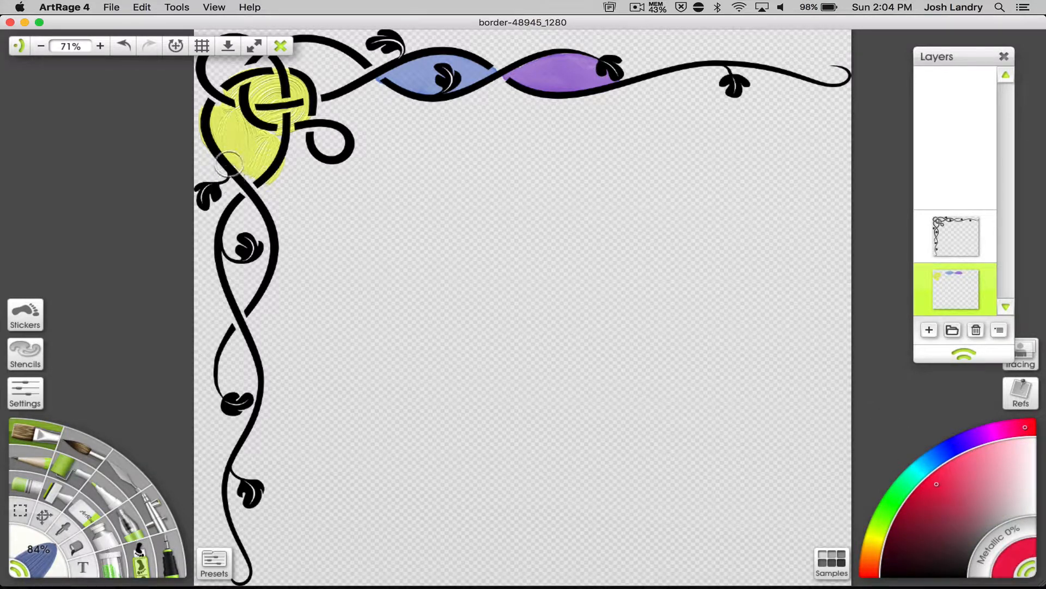
mouse_move(316, 143)
mouse_down()
mouse_move(335, 133)
mouse_move(308, 145)
mouse_move(327, 164)
mouse_move(318, 177)
mouse_up()
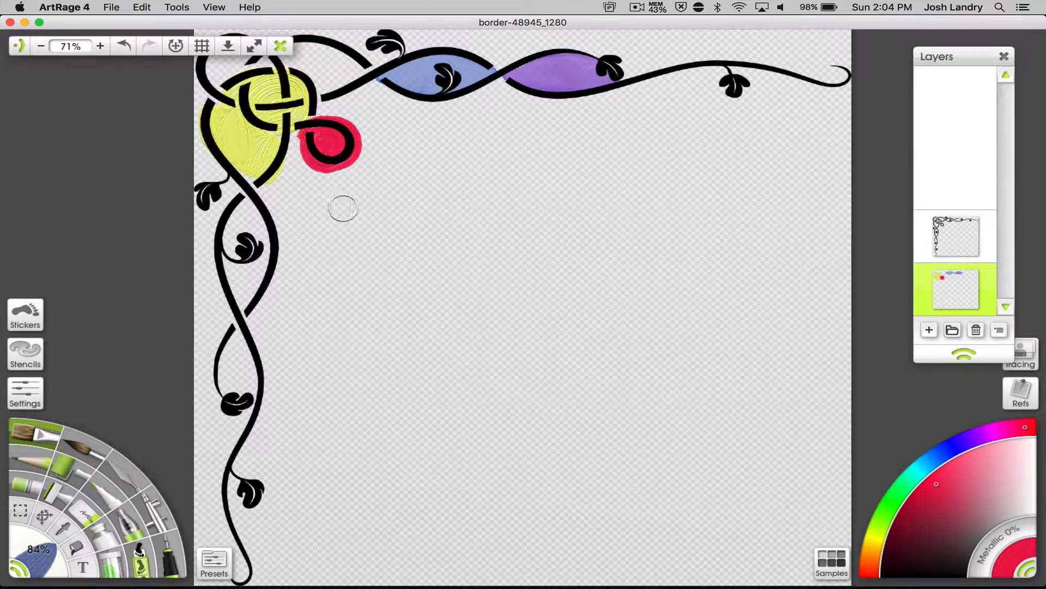
key(e)
mouse_move(301, 158)
mouse_down()
mouse_move(332, 174)
mouse_move(359, 154)
mouse_move(359, 121)
mouse_move(325, 110)
mouse_up()
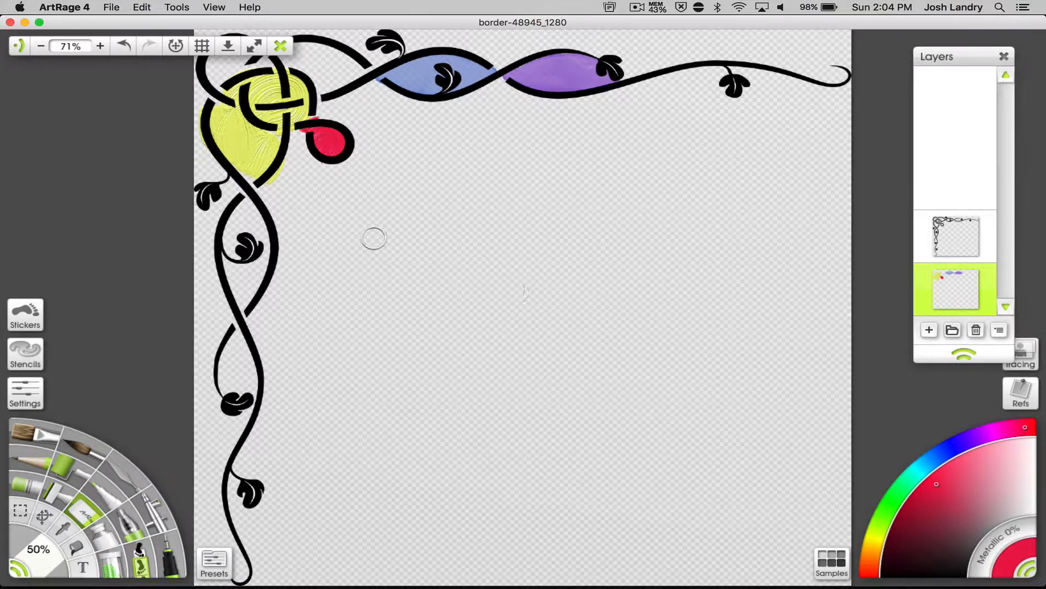
click(109, 6)
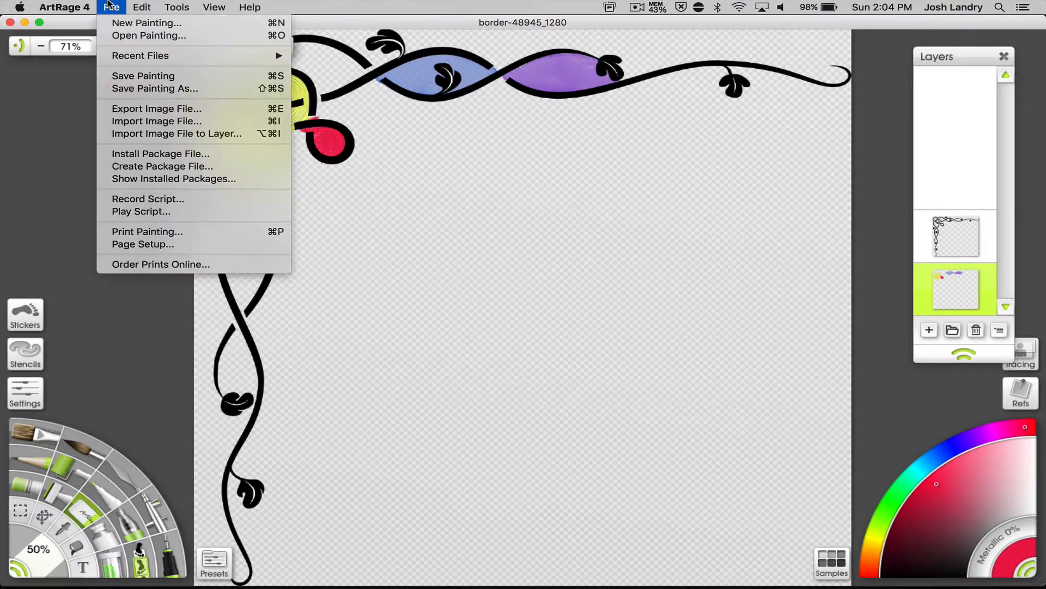
click(141, 80)
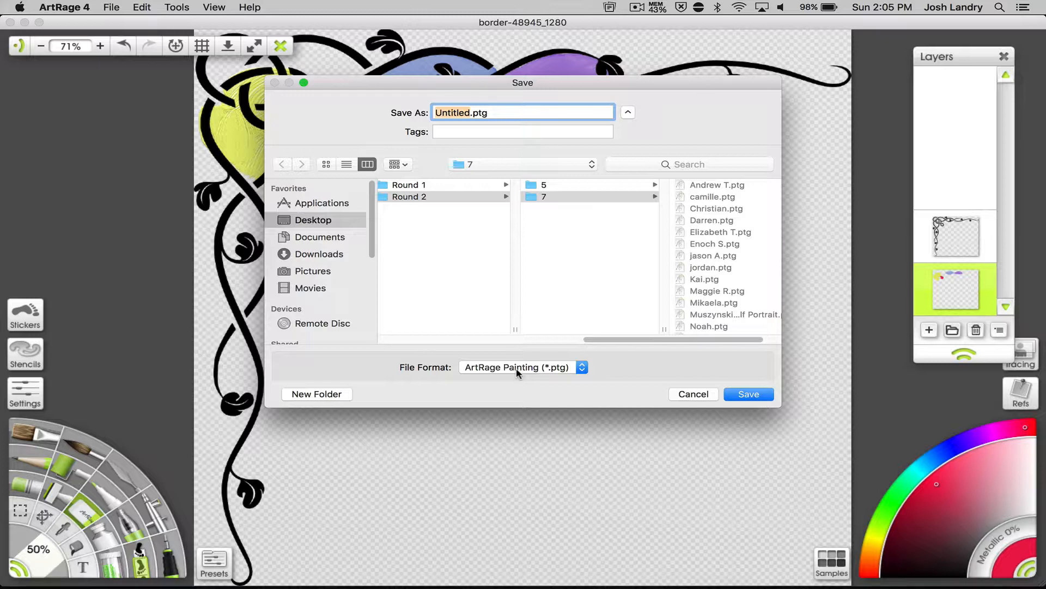
click(315, 220)
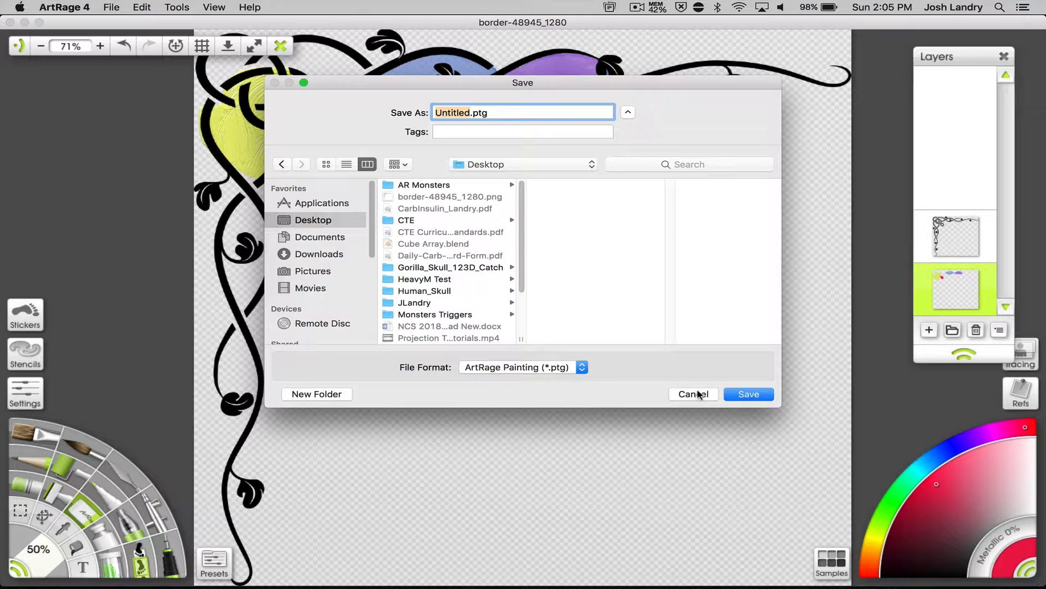
click(537, 375)
click(545, 369)
click(685, 395)
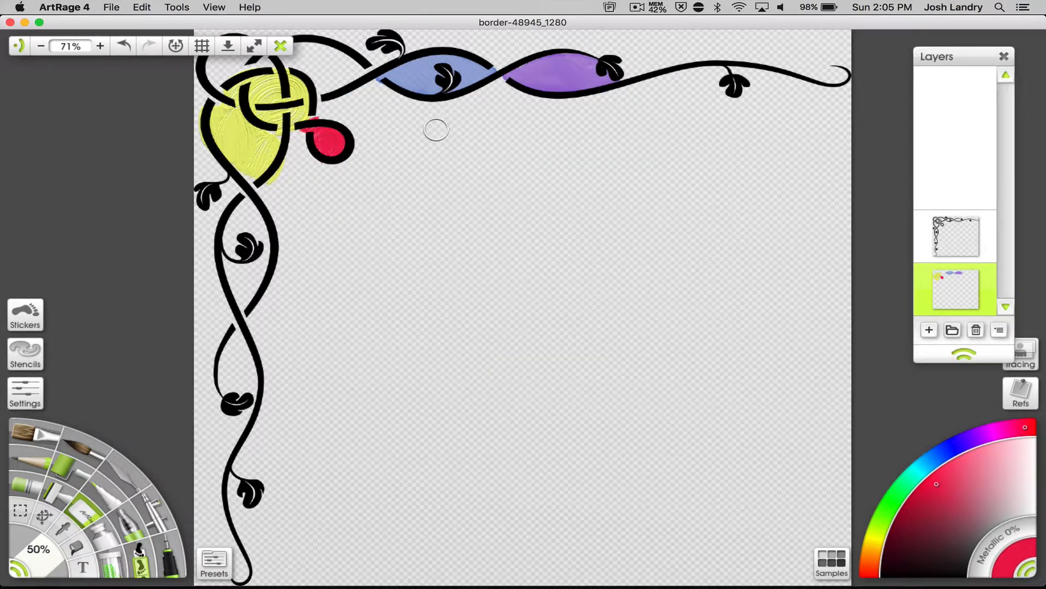
Select the border artwork layer and lock its transparency.
mouse_move(971, 261)
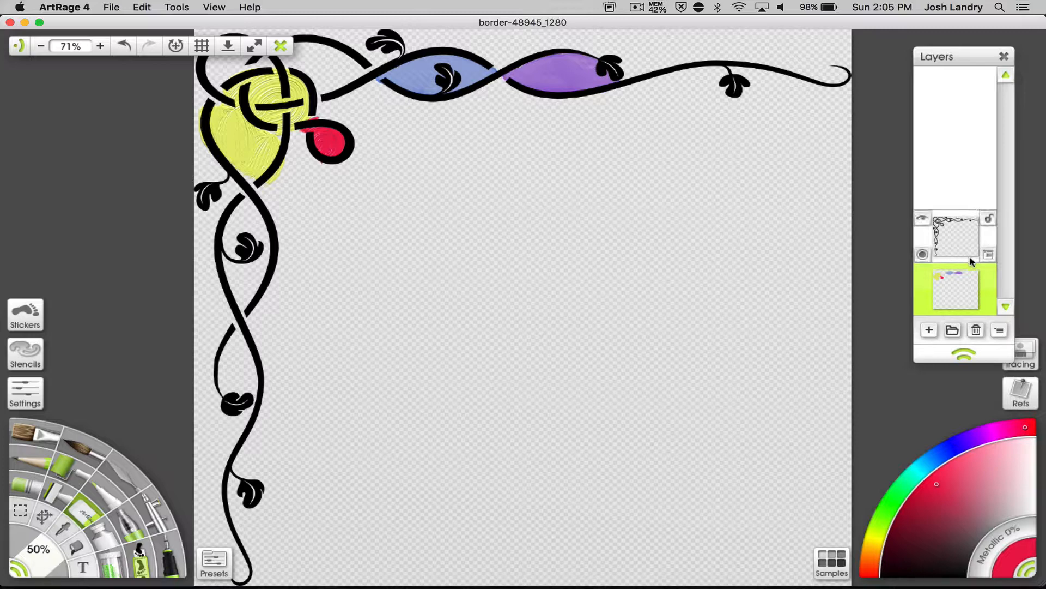
click(961, 239)
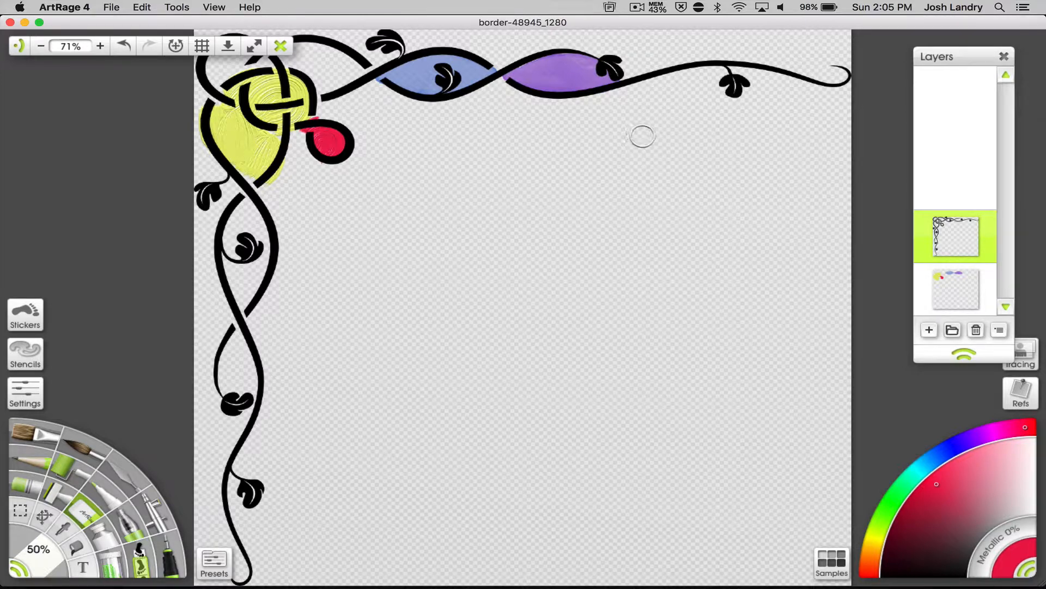
mouse_move(950, 251)
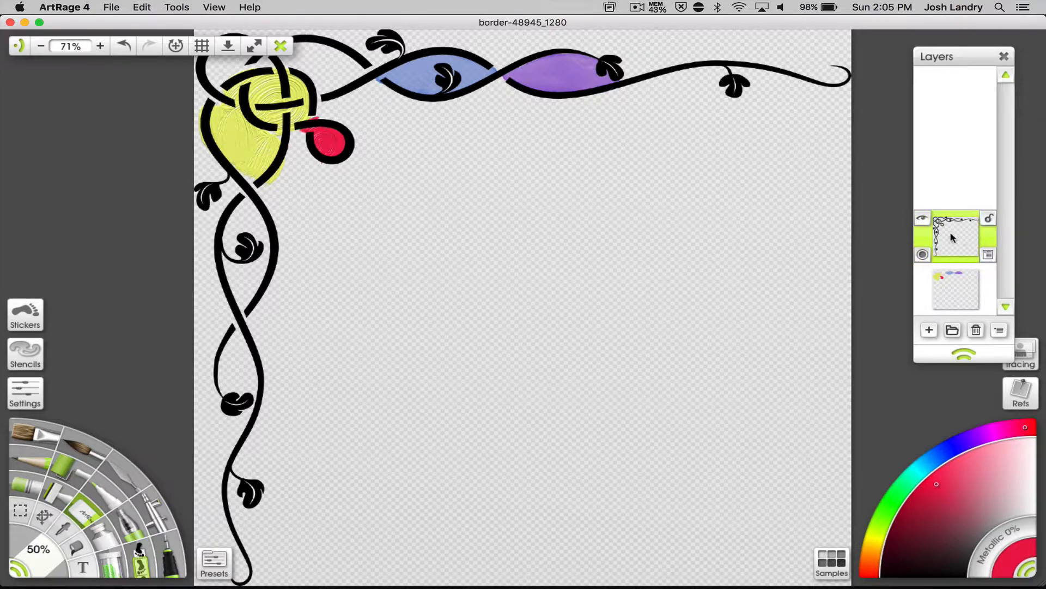
click(989, 220)
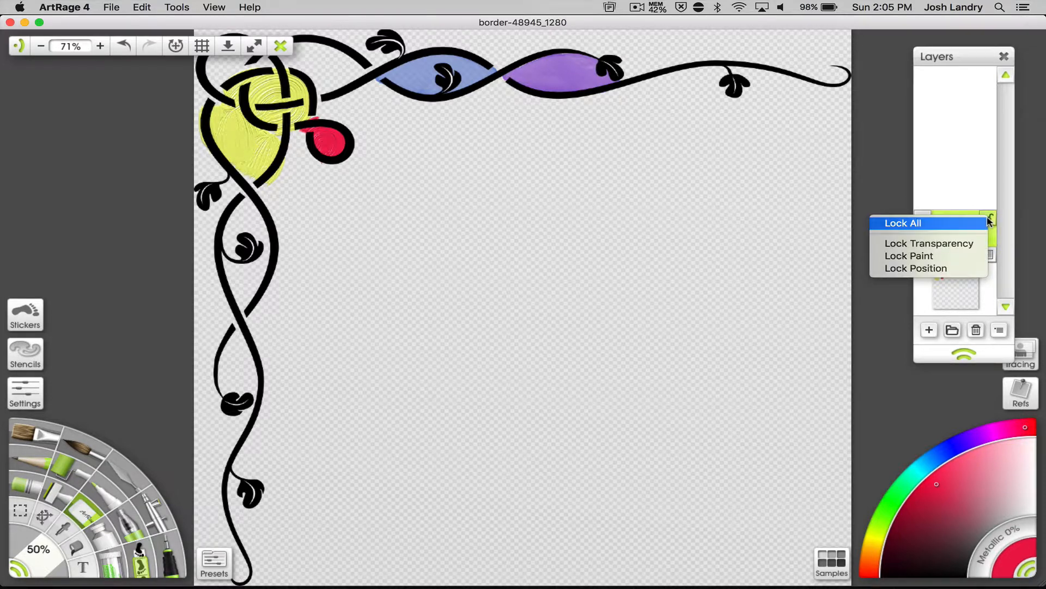
click(956, 243)
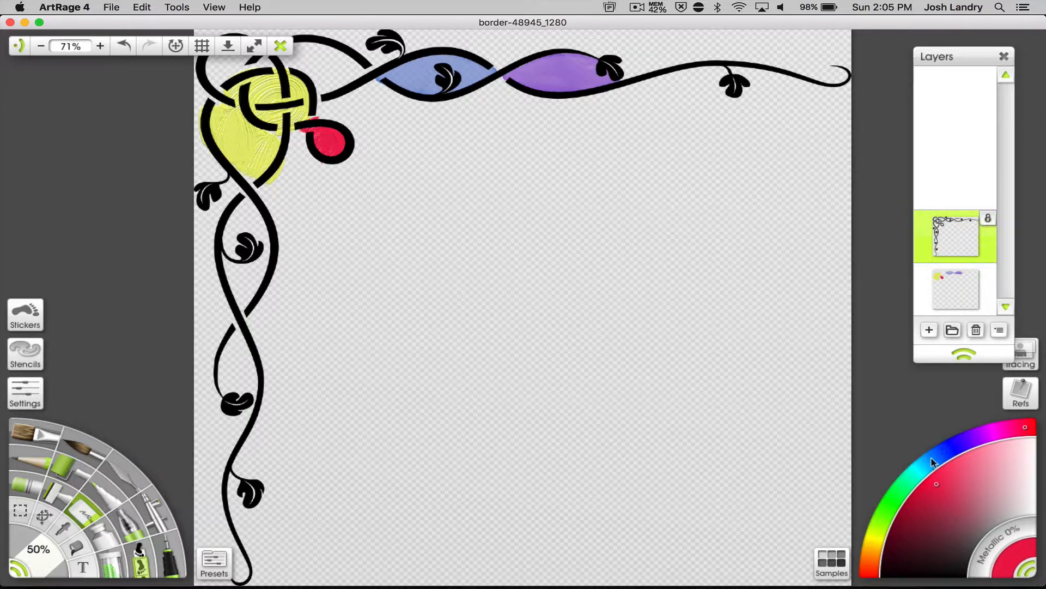
Choose a bright green paint colour and the oil brush, and collapse the floating toolbar.
click(892, 501)
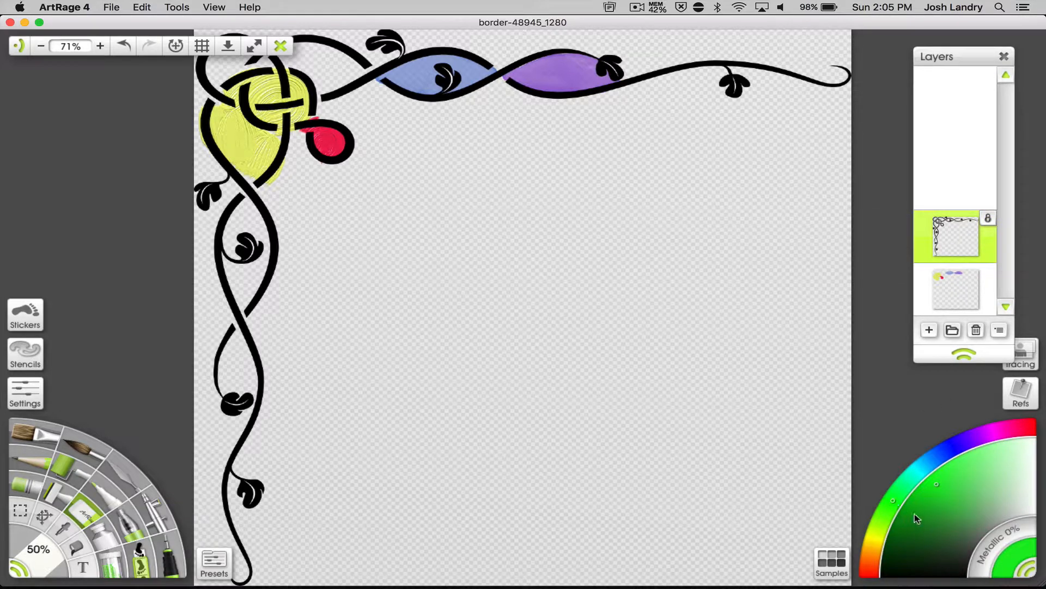
click(29, 435)
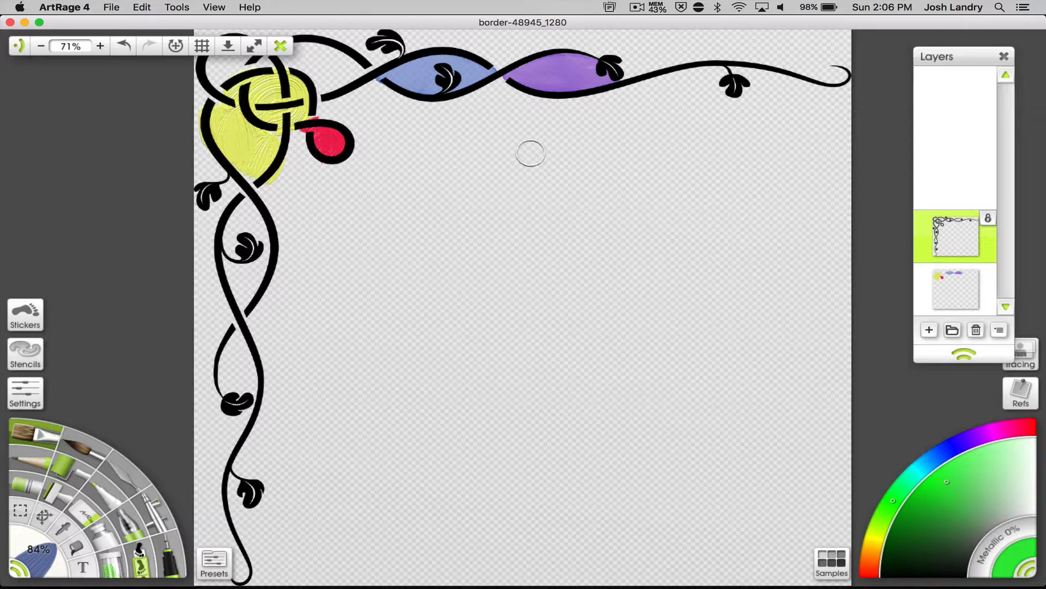
click(22, 47)
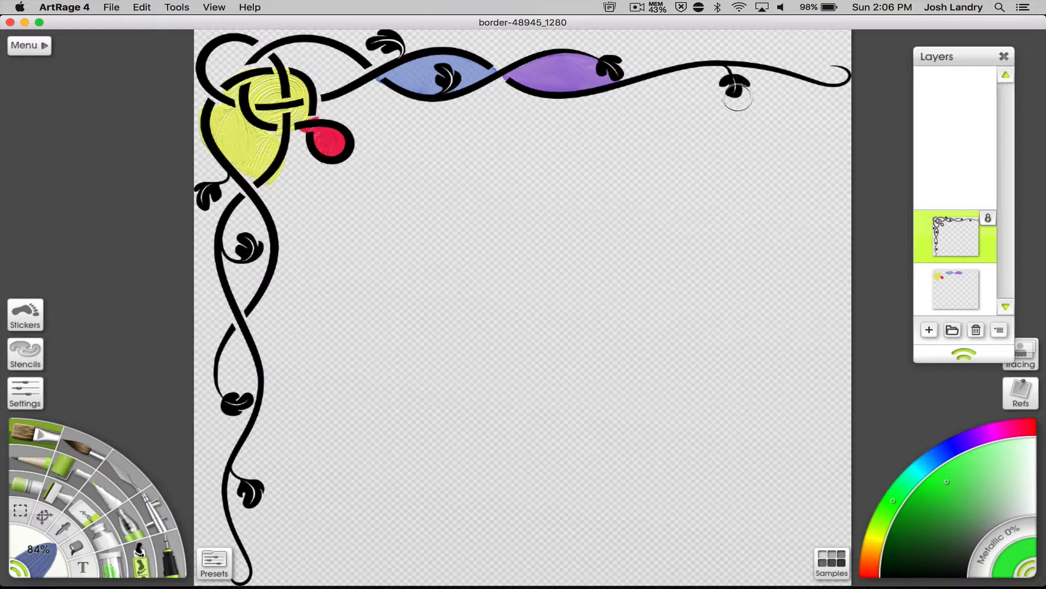
Try recolouring the top vine green with the oil brush and the lower side vine with the watercolour brush, undoing both attempts.
mouse_move(738, 93)
mouse_down()
mouse_move(716, 64)
mouse_move(758, 124)
mouse_move(730, 64)
mouse_move(695, 61)
mouse_move(649, 79)
mouse_move(762, 64)
mouse_move(787, 81)
mouse_move(853, 83)
mouse_move(846, 64)
mouse_move(530, 93)
mouse_move(501, 68)
mouse_move(547, 50)
mouse_move(618, 52)
mouse_move(640, 79)
mouse_move(583, 58)
mouse_move(676, 90)
mouse_move(578, 46)
mouse_move(630, 74)
mouse_move(549, 47)
mouse_move(653, 81)
mouse_move(503, 33)
mouse_move(607, 71)
mouse_move(515, 51)
mouse_move(567, 77)
mouse_move(425, 87)
mouse_move(451, 67)
mouse_move(409, 99)
mouse_move(442, 72)
mouse_move(436, 96)
mouse_move(484, 46)
mouse_move(479, 91)
mouse_move(490, 87)
mouse_move(455, 62)
mouse_move(483, 47)
mouse_move(359, 96)
mouse_move(399, 69)
mouse_move(340, 93)
mouse_move(443, 56)
mouse_move(331, 97)
mouse_move(388, 77)
mouse_move(372, 82)
mouse_move(381, 48)
mouse_move(410, 47)
mouse_move(366, 36)
mouse_move(412, 46)
mouse_move(392, 57)
mouse_up()
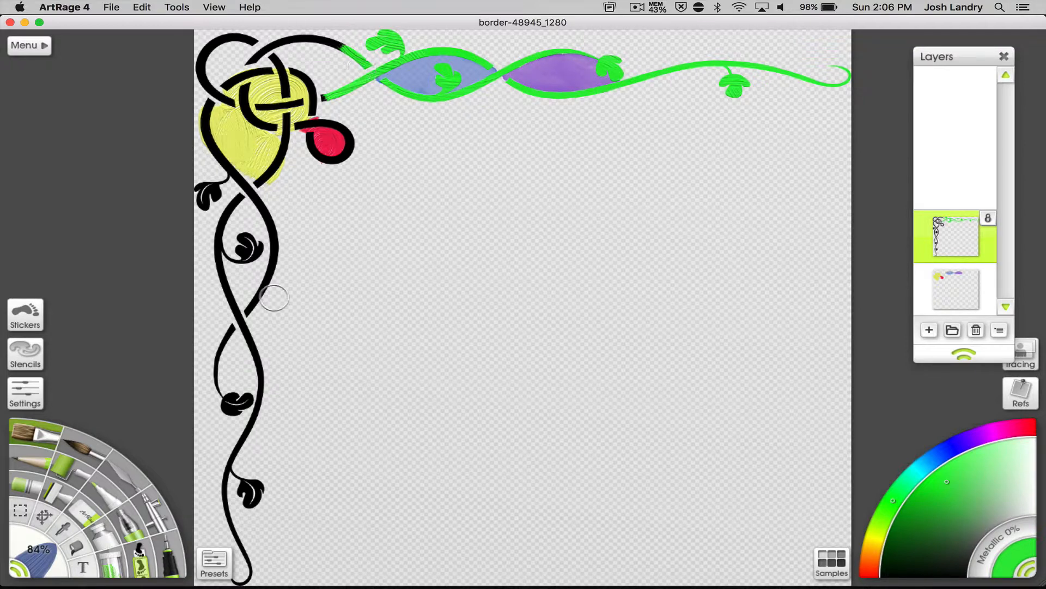
click(90, 448)
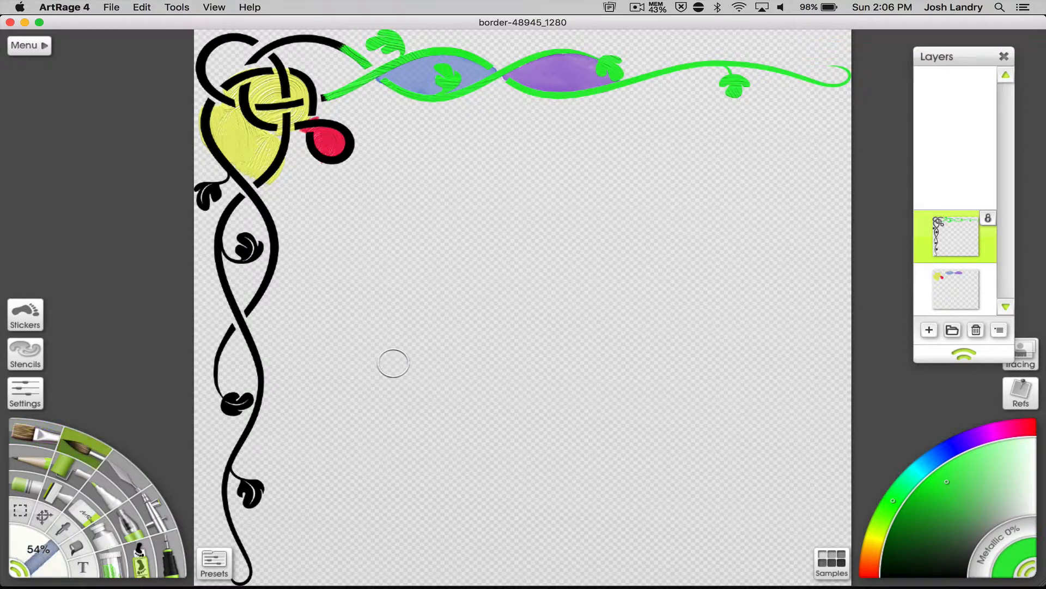
key(super+z)
key(super+z)
key(super+z)
key(super+z)
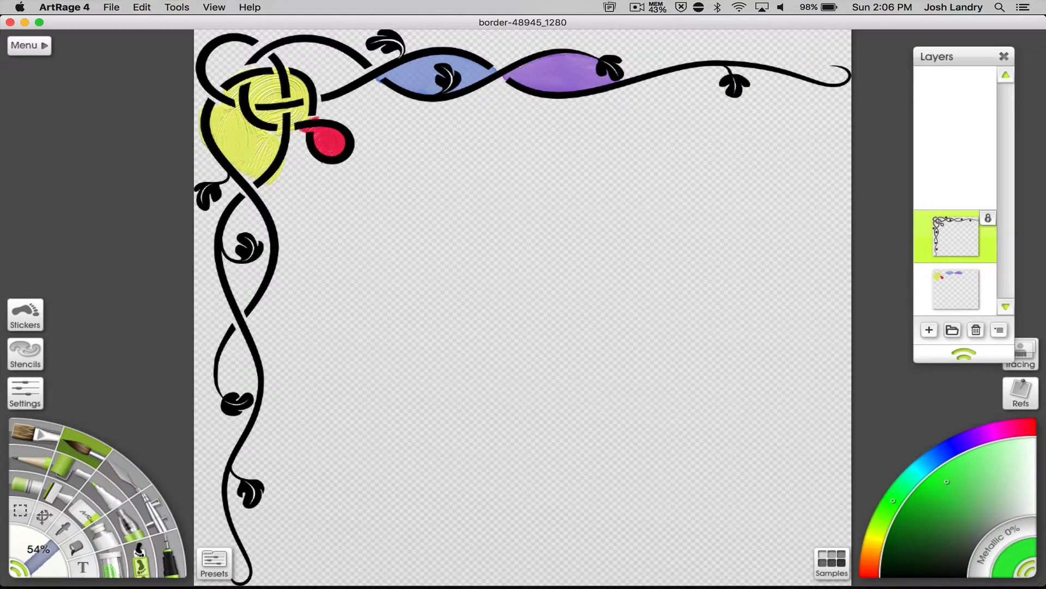
mouse_move(254, 420)
mouse_down()
mouse_move(234, 280)
mouse_move(227, 366)
mouse_move(210, 389)
mouse_move(205, 367)
mouse_move(234, 406)
mouse_move(215, 430)
mouse_move(226, 375)
mouse_move(262, 442)
mouse_move(253, 423)
mouse_move(222, 482)
mouse_move(256, 502)
mouse_move(272, 474)
mouse_move(245, 506)
mouse_up()
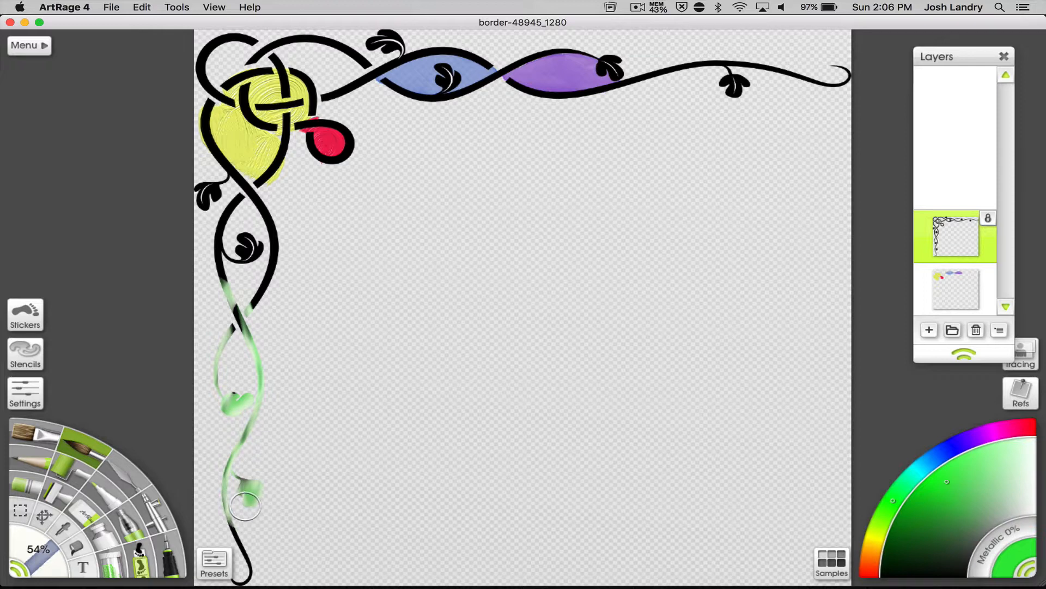
key(super+z)
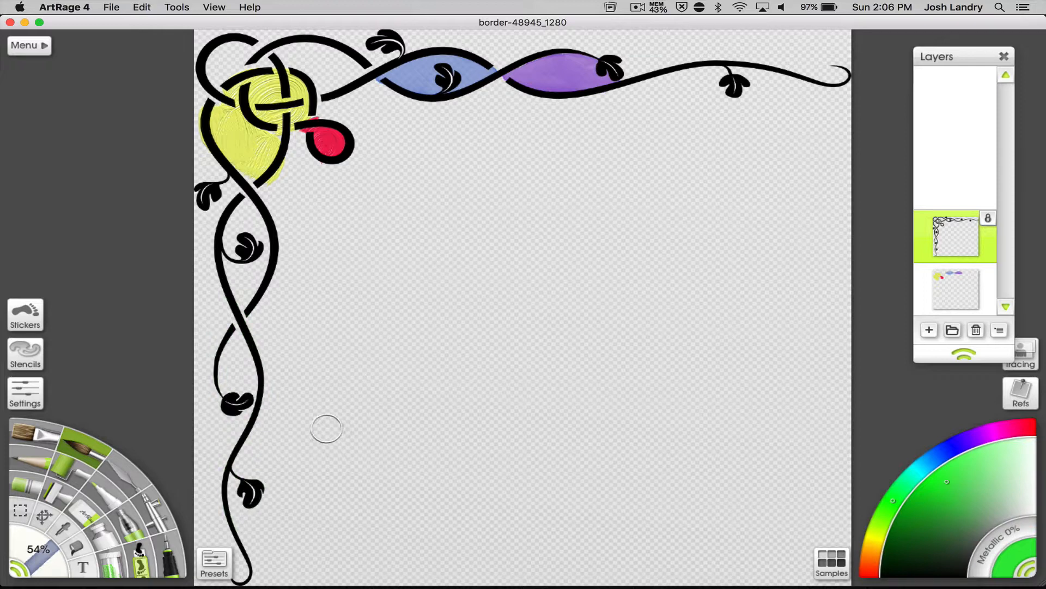
Switch to the ink pen at 96% size, test it by recolouring the border outline green, and undo the test stroke.
click(175, 567)
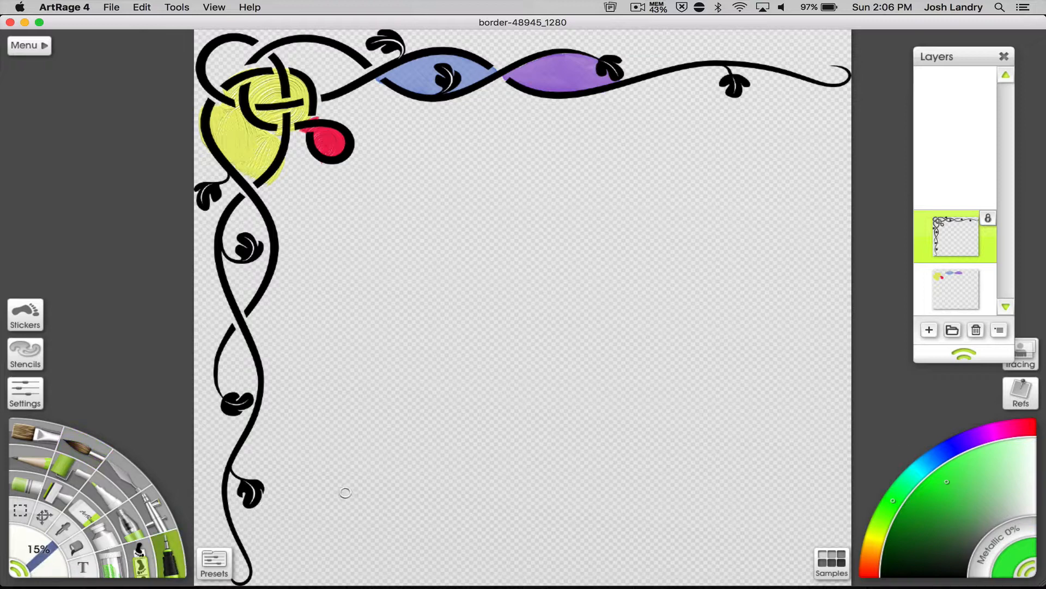
drag(347, 429, 474, 414)
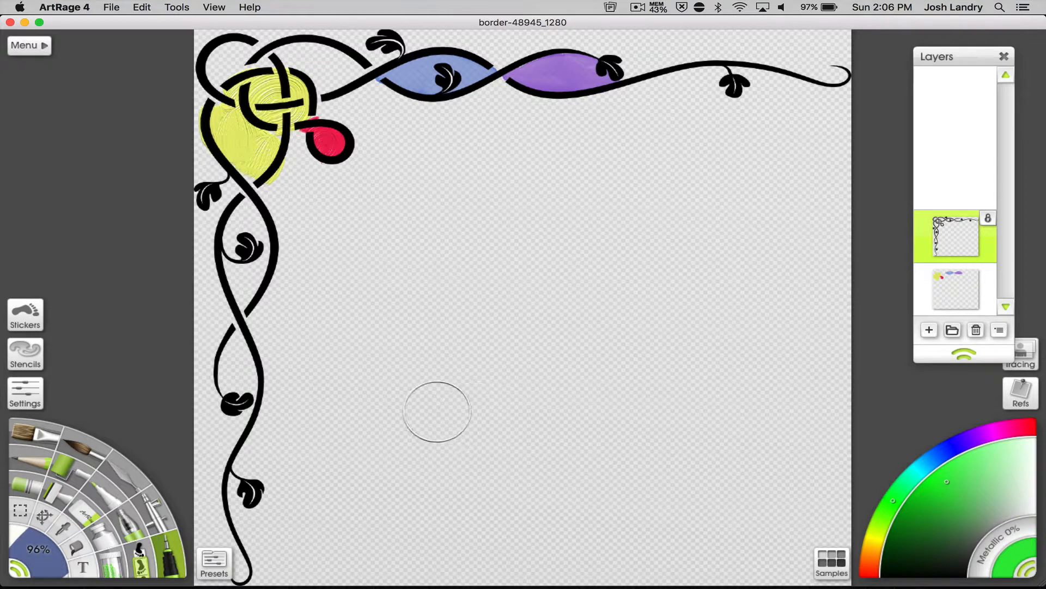
mouse_move(292, 538)
mouse_down()
mouse_move(275, 542)
mouse_move(234, 374)
mouse_move(222, 292)
mouse_move(240, 207)
mouse_move(275, 272)
mouse_move(175, 145)
mouse_move(256, 136)
mouse_move(255, 55)
mouse_move(305, 39)
mouse_move(818, 77)
mouse_move(315, 99)
mouse_up()
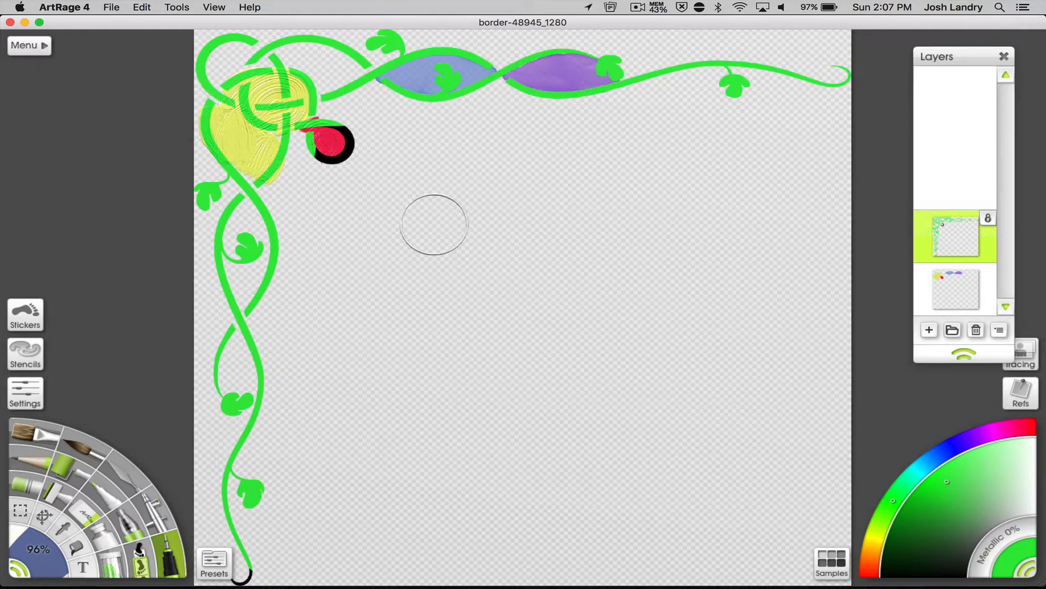
key(super+z)
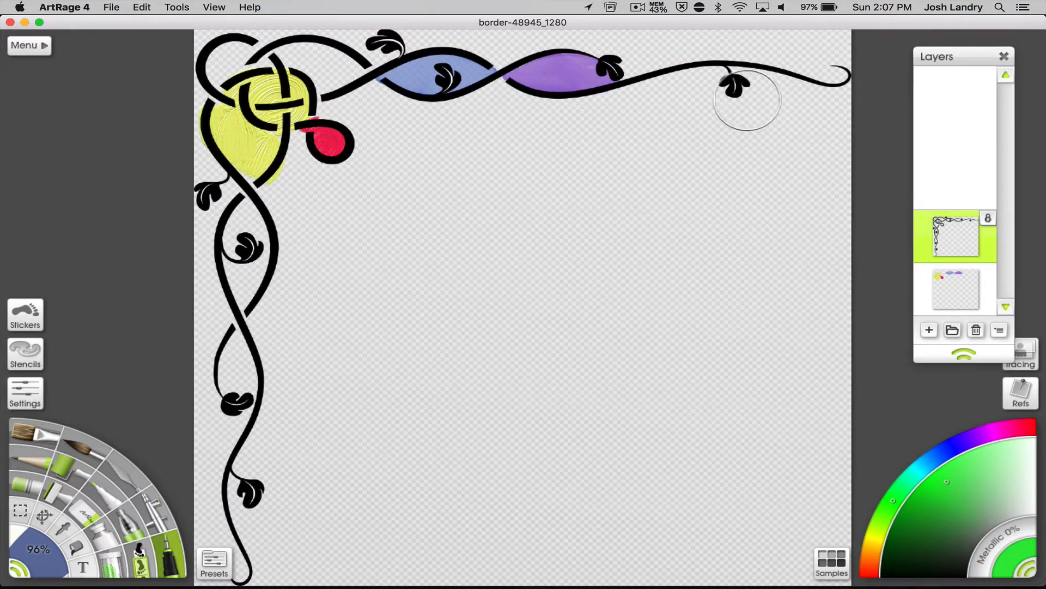
Recolour only the hanging leaf near the far end of the top vine bright green, and reduce the pen size to 43%.
click(734, 85)
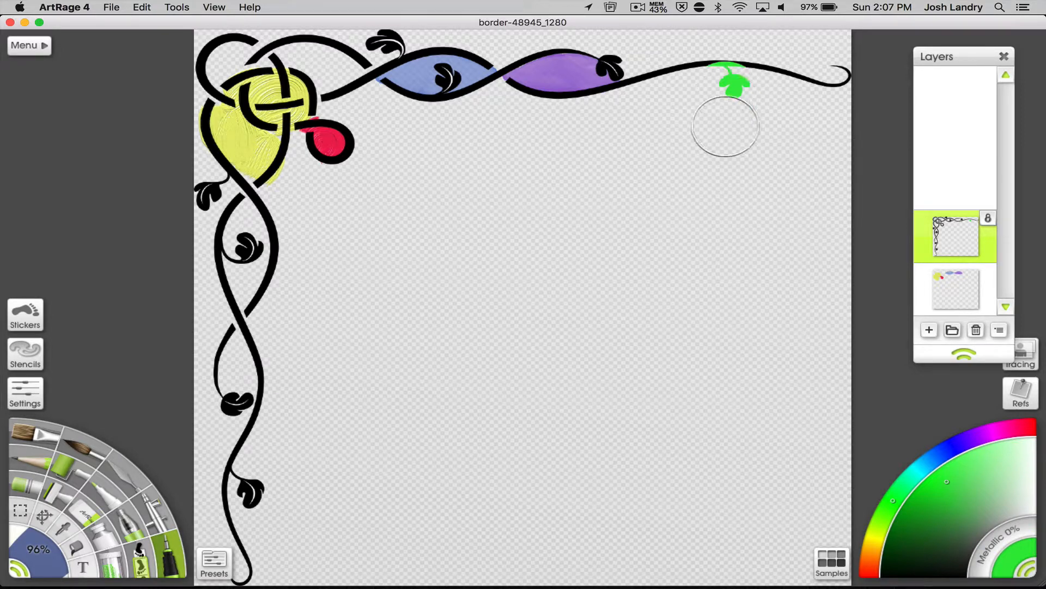
key(super+z)
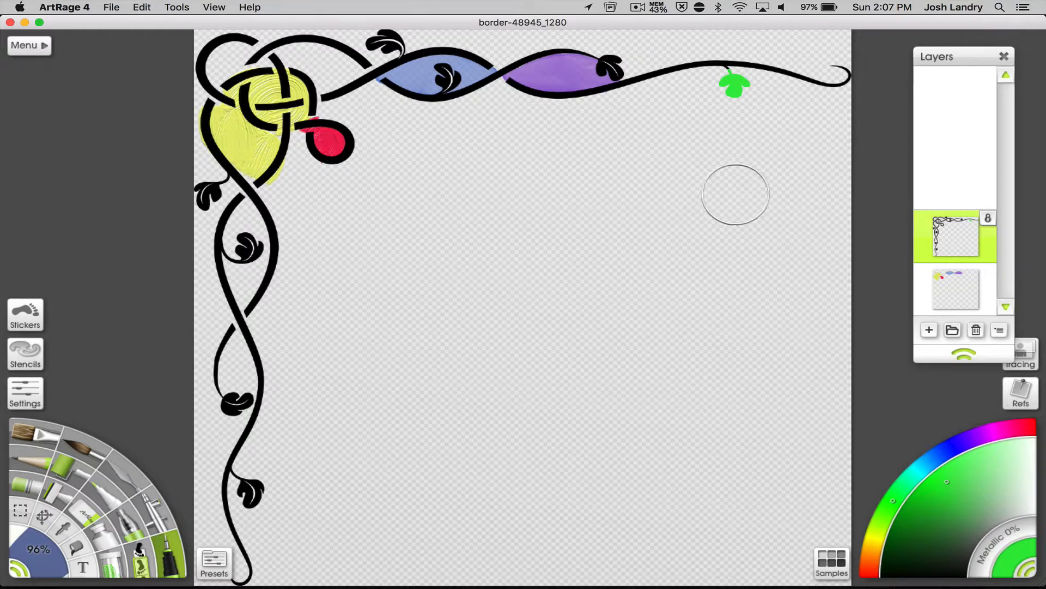
drag(745, 205, 658, 203)
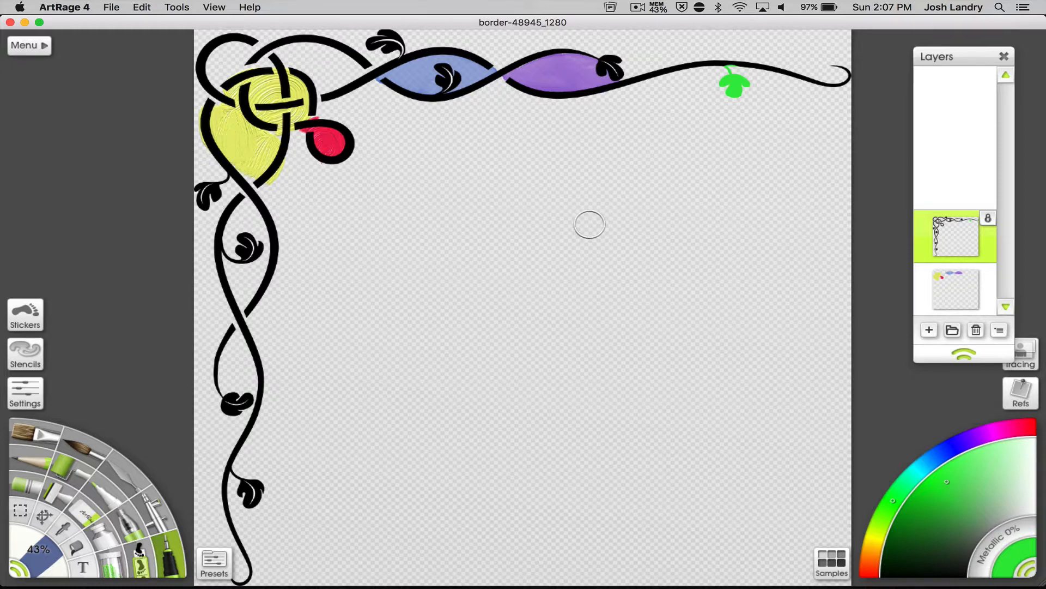
Export the painting to the Desktop as a Portable Network Graphics image named VineBorderFinal.png.
click(111, 8)
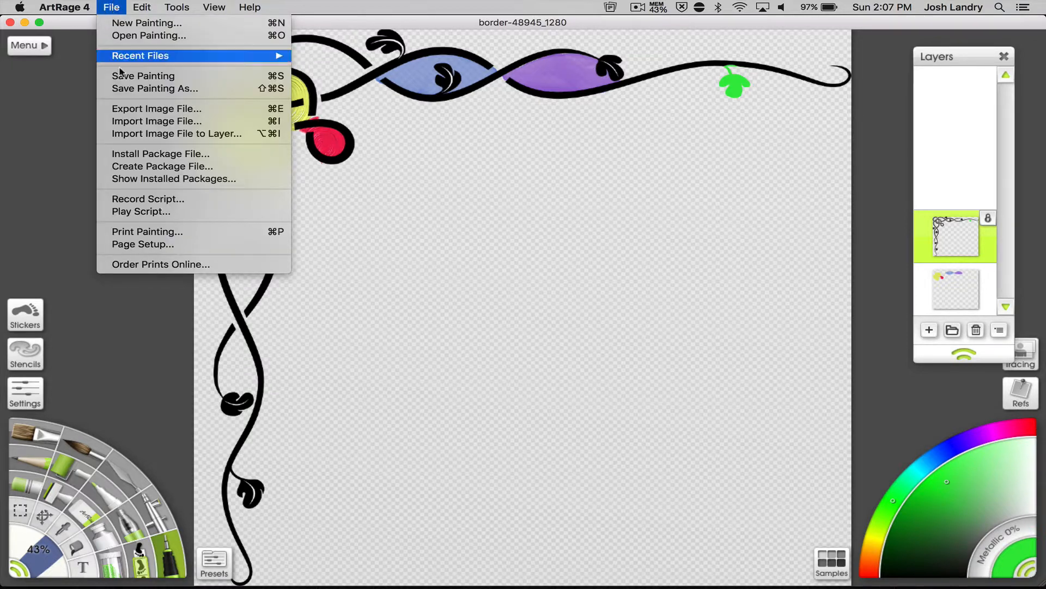
click(147, 109)
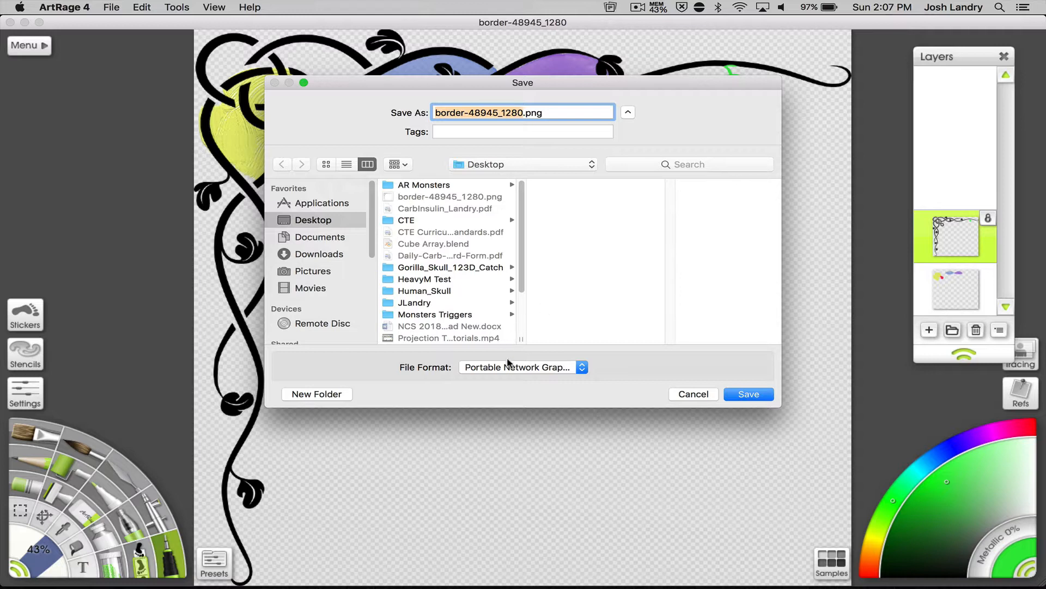
click(543, 367)
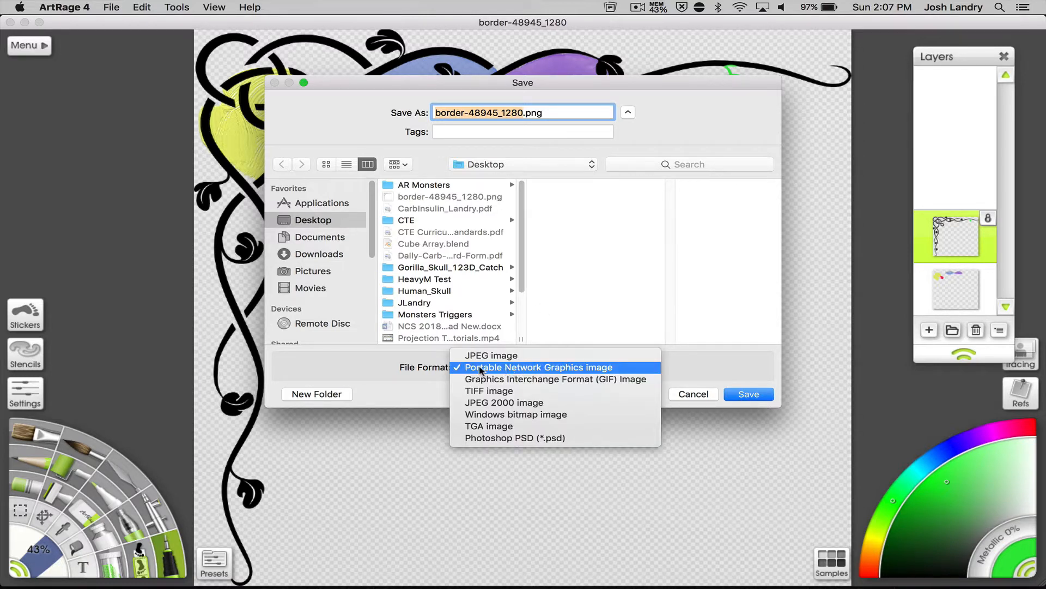
click(593, 369)
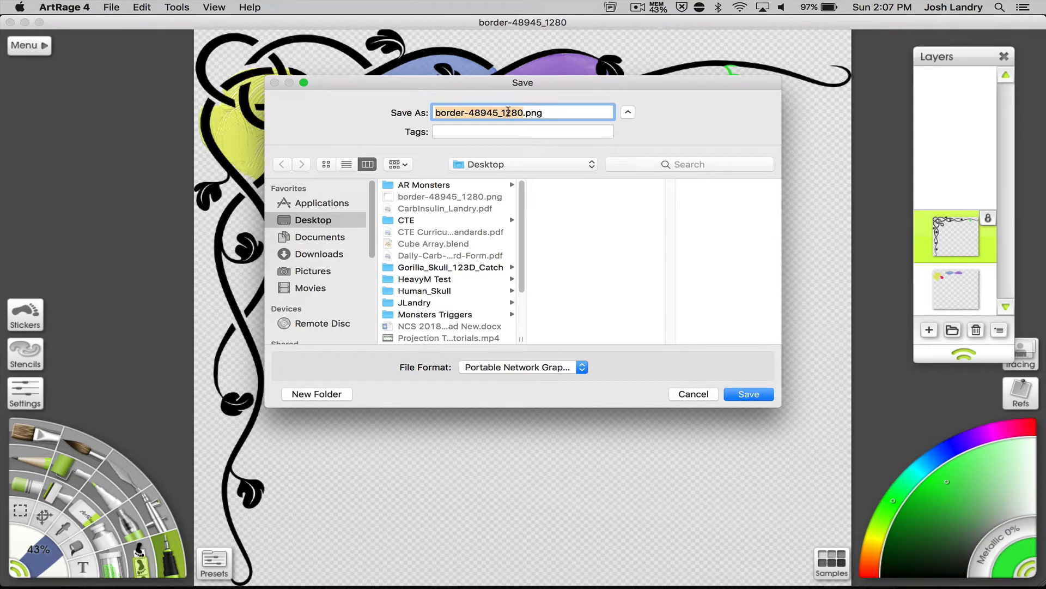
text(BorderFinal)
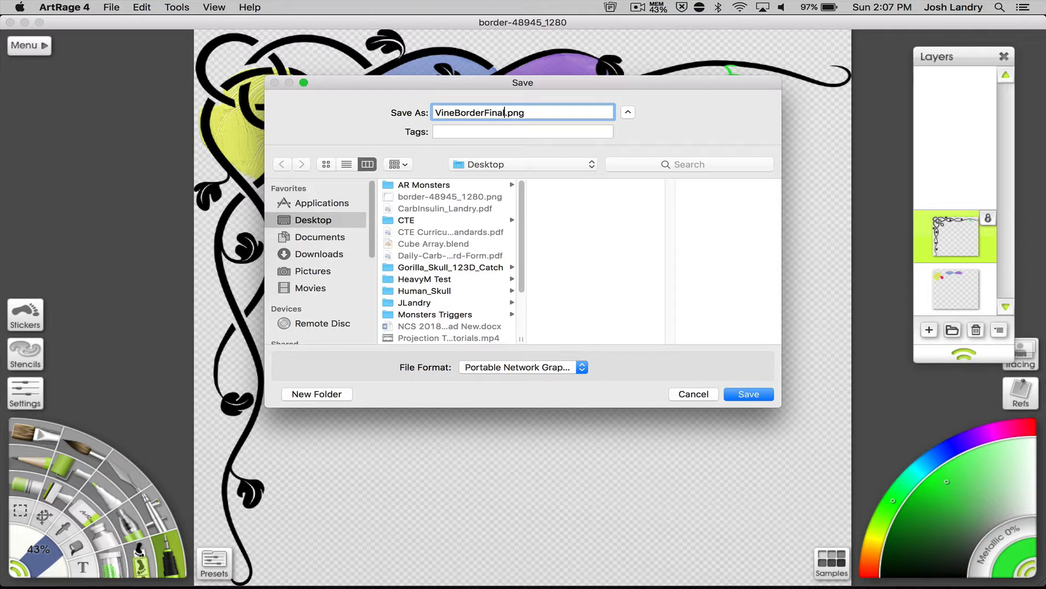
key(Return)
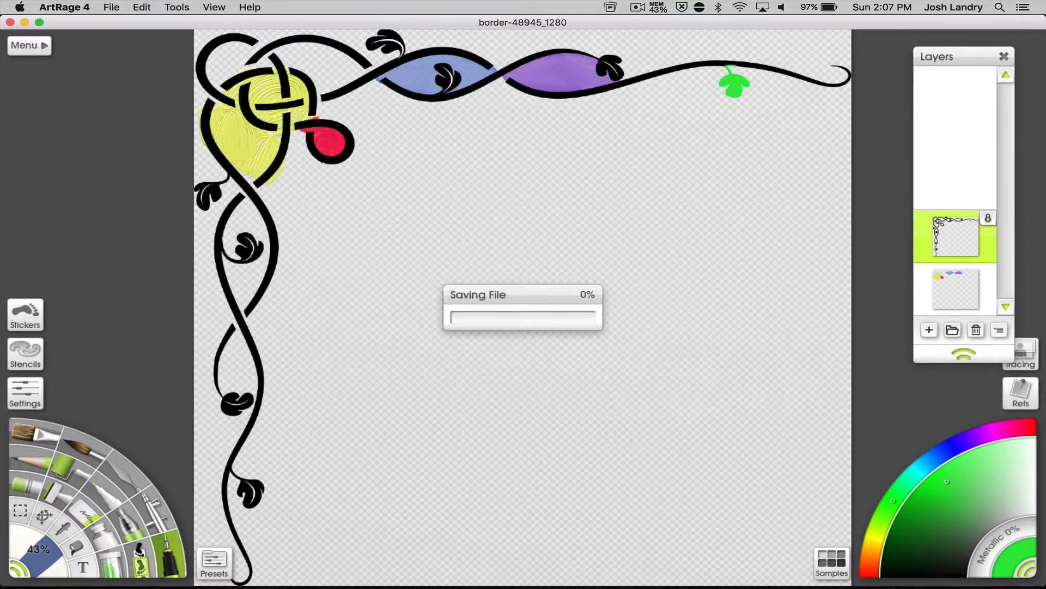
Minimize the painting window and switch to the Wix Website Editor in Chrome.
click(25, 22)
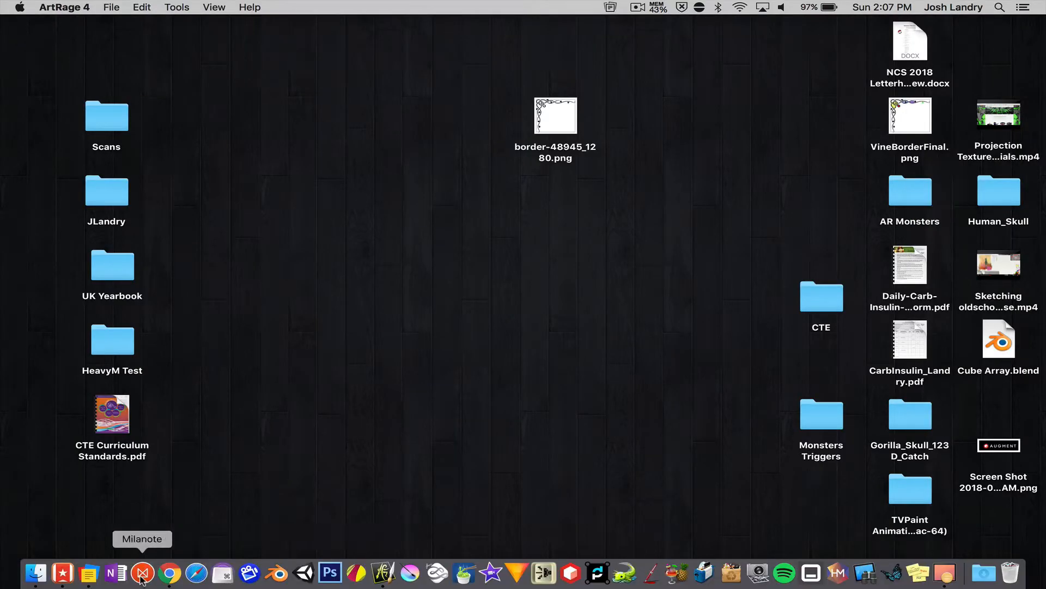
click(153, 572)
click(455, 32)
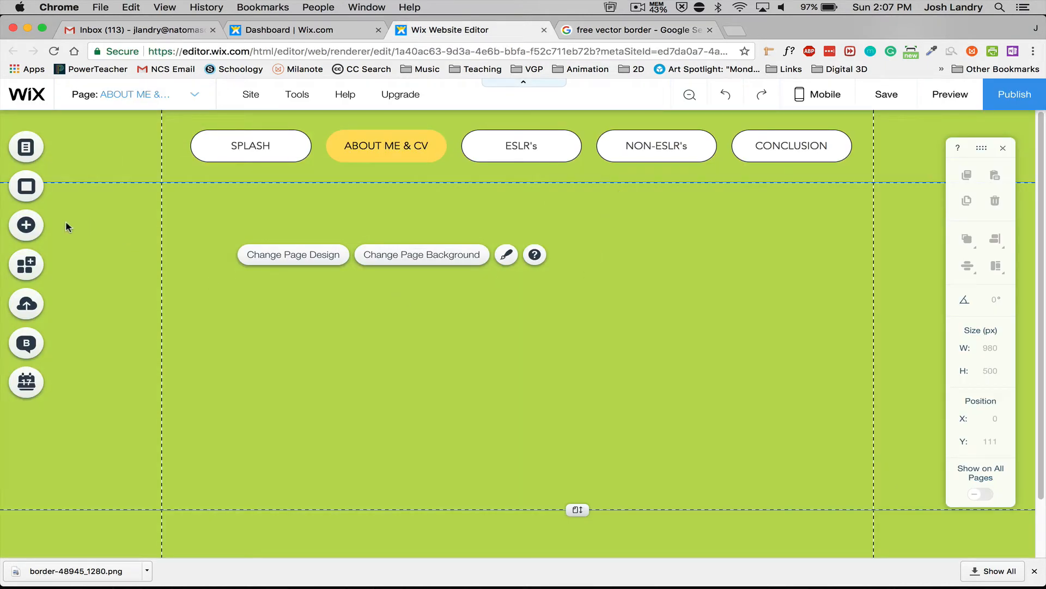
Upload VineBorderFinal.png from the Desktop to the site's own image uploads.
click(39, 228)
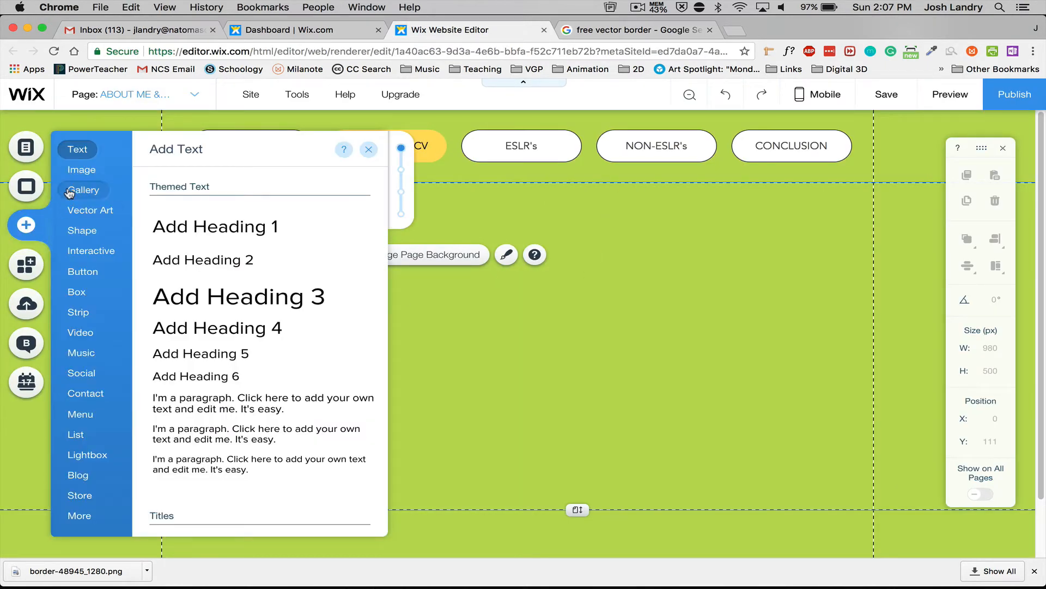
click(79, 170)
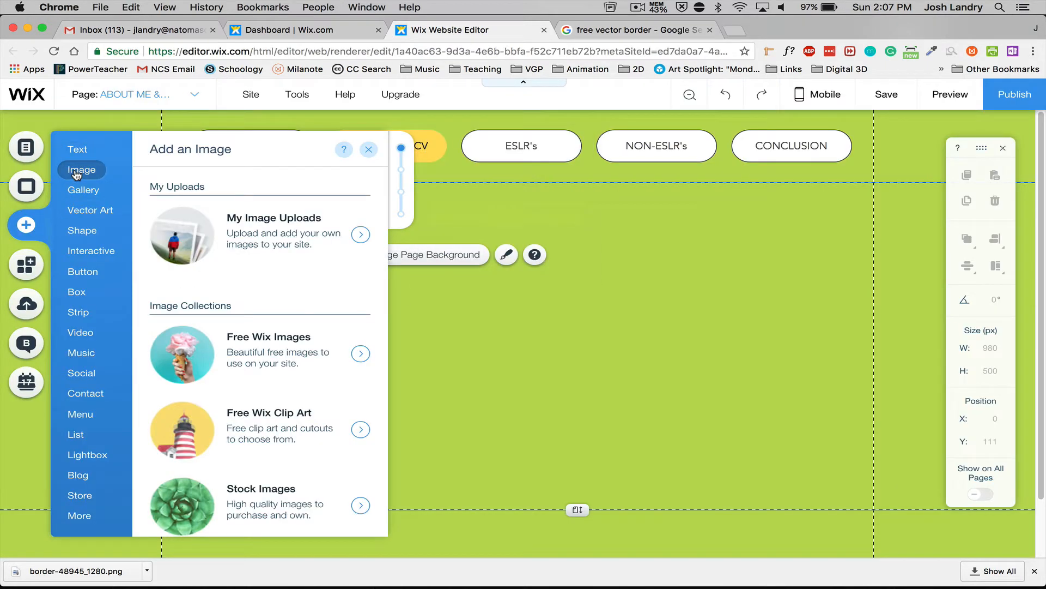
click(219, 229)
click(937, 153)
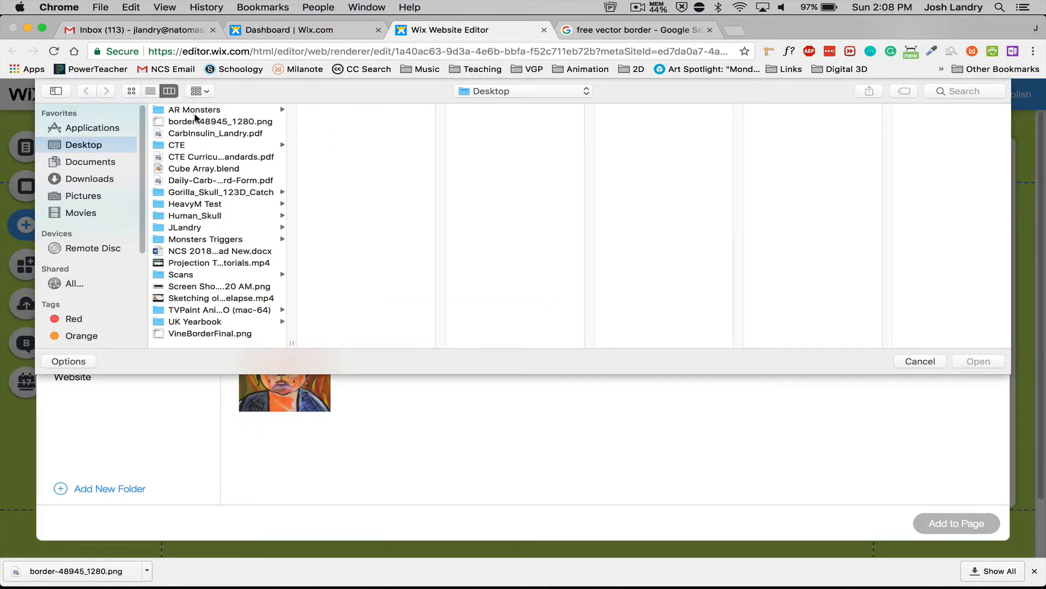
click(200, 334)
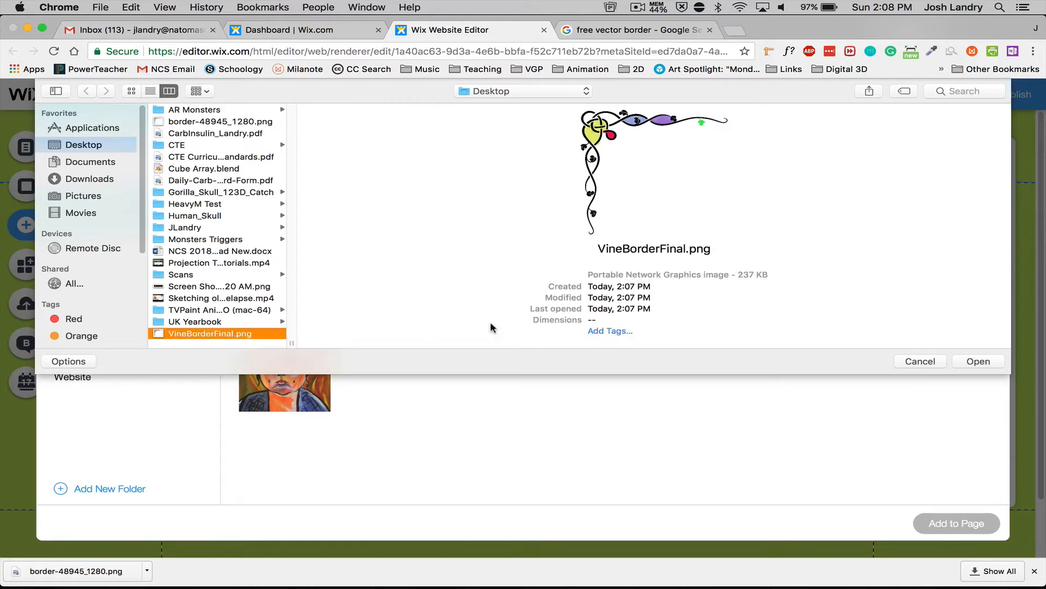
click(977, 361)
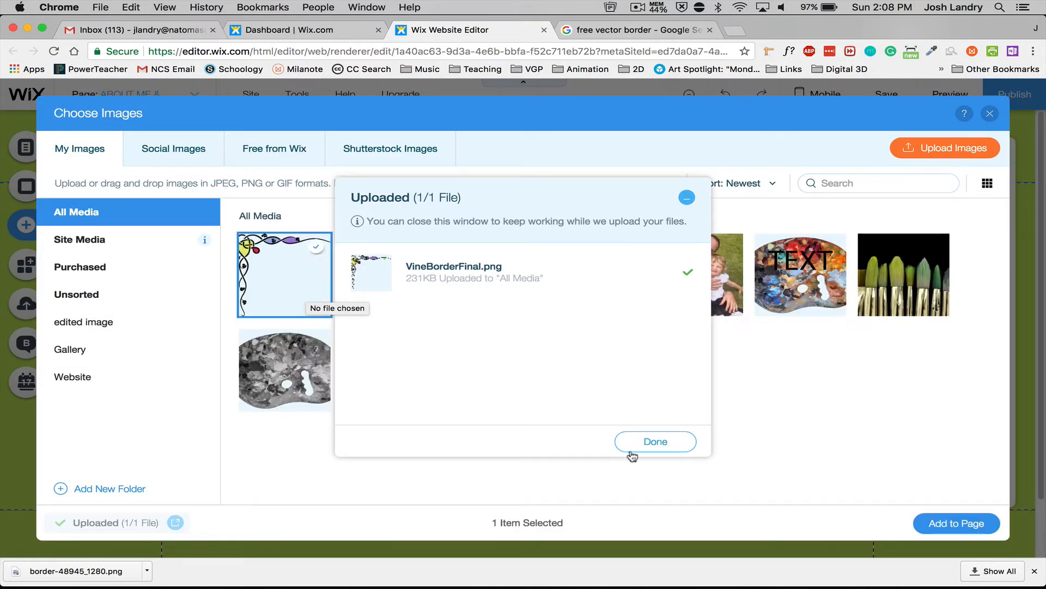
Add the uploaded vine border to the ABOUT ME & CV page, move it to X 0, Y 113, and dismiss the downloads bar.
click(652, 461)
double_click(297, 267)
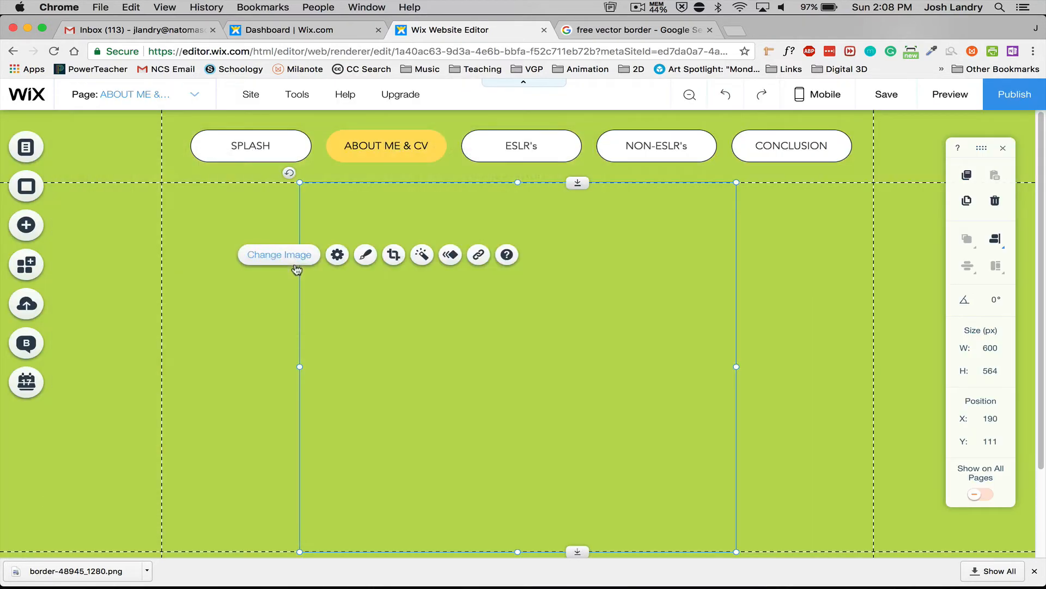
drag(456, 218, 321, 217)
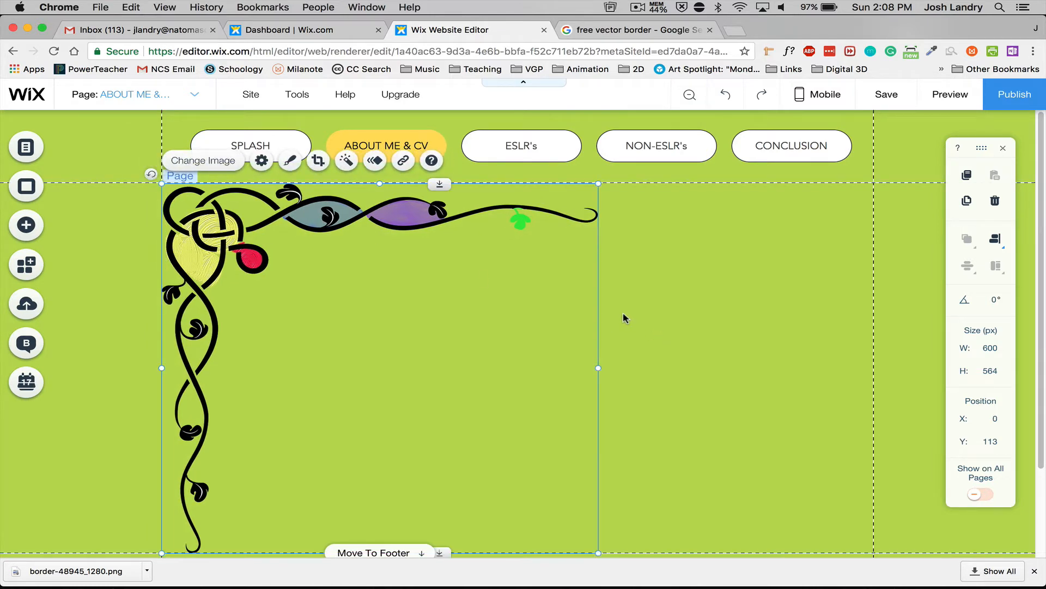
click(1034, 570)
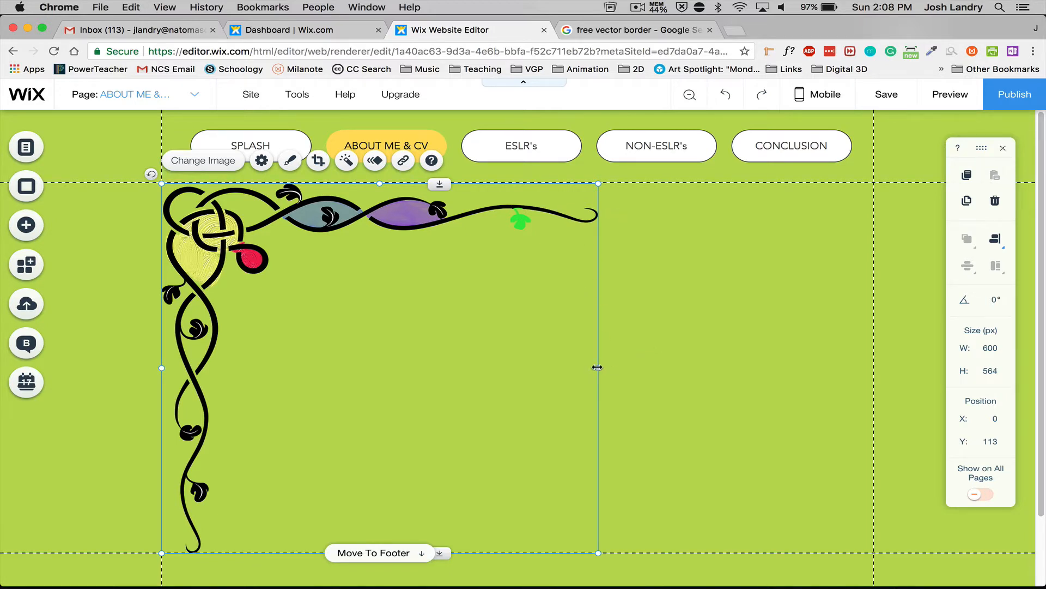
Stretch the vine border image to 980 px wide and 574 px high, and move it to X 0, Y 178.
drag(598, 367, 871, 362)
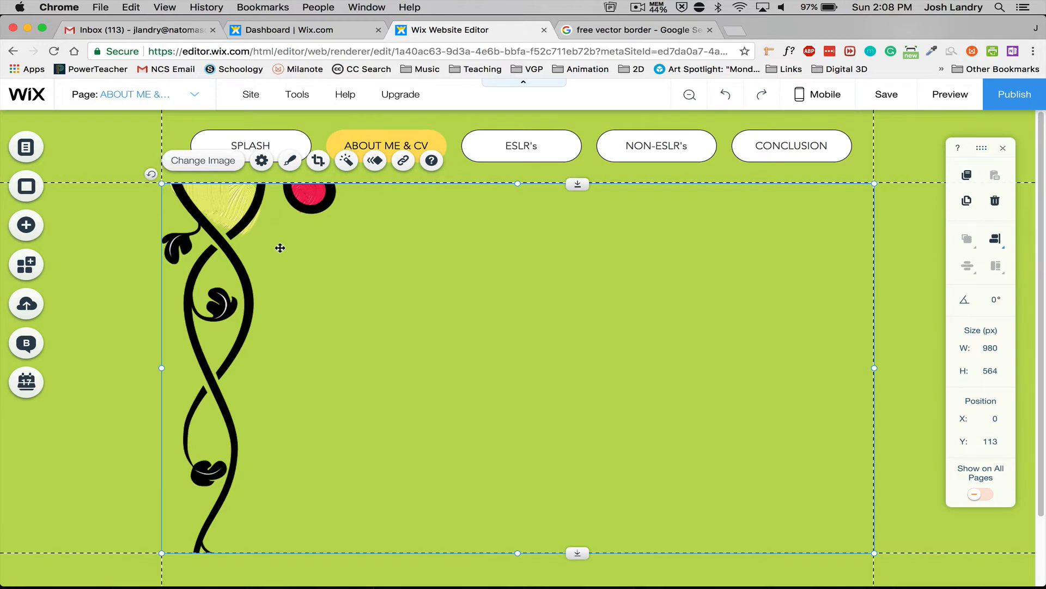
drag(280, 248, 279, 338)
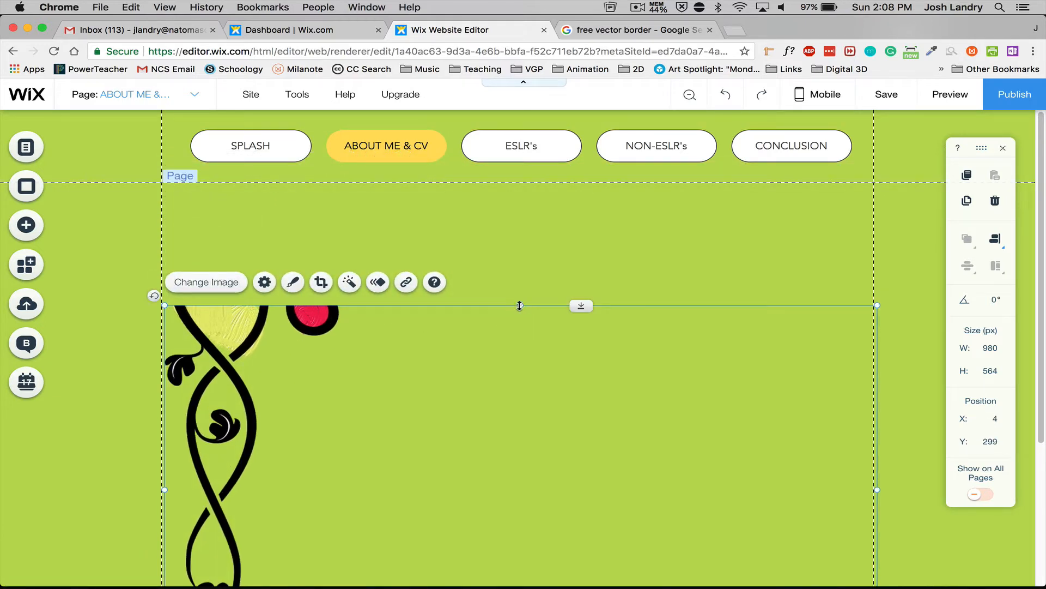
mouse_move(520, 306)
mouse_down()
mouse_move(523, 250)
mouse_move(525, 298)
mouse_up()
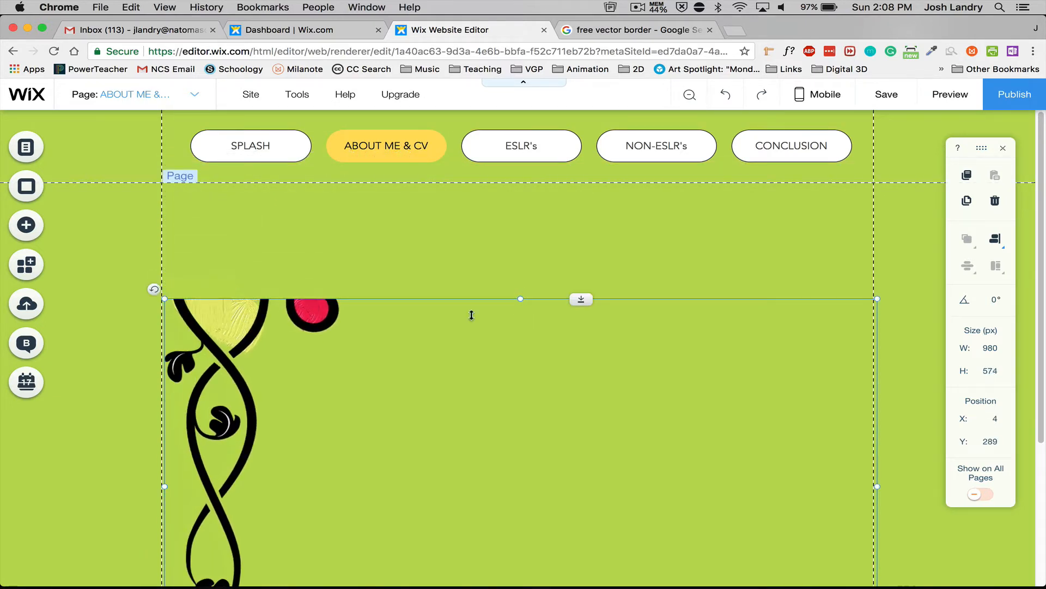
drag(261, 357, 259, 262)
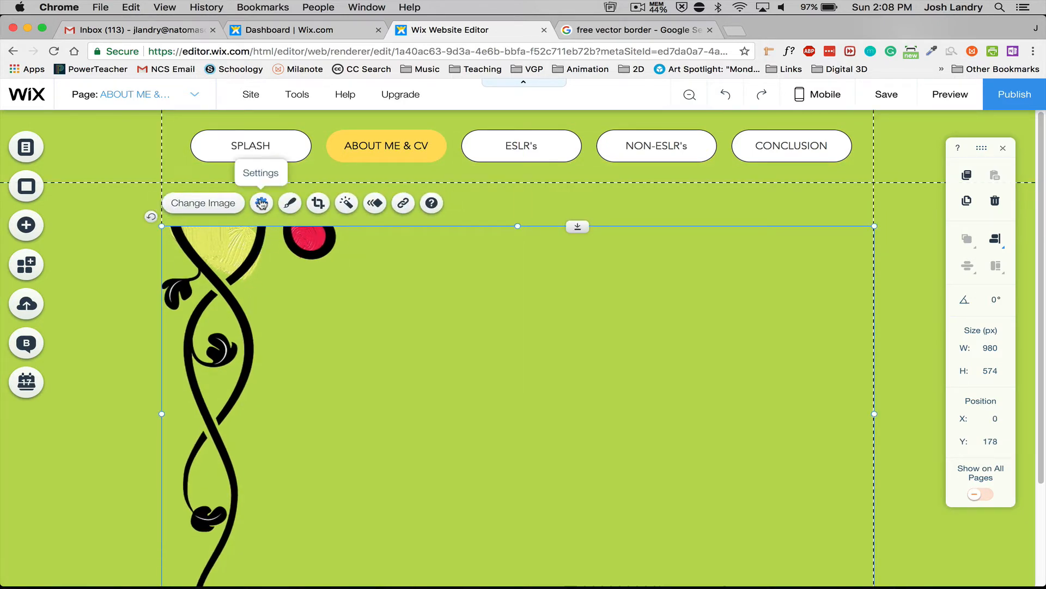
Set the vine border image's resizing mode to Stretch in its image settings and close the settings.
click(262, 202)
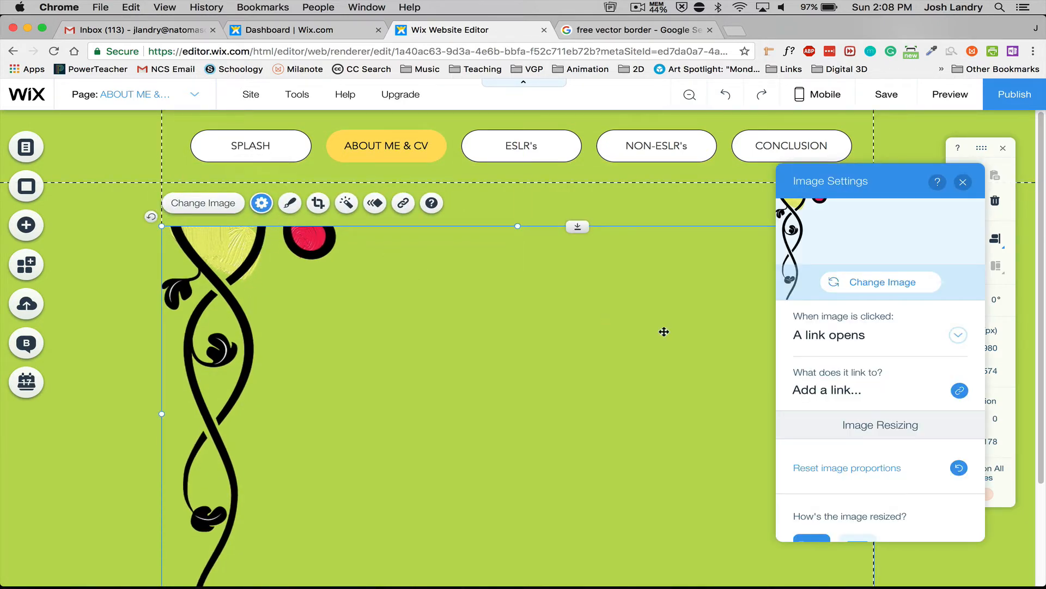
scroll(858, 362, down, 4)
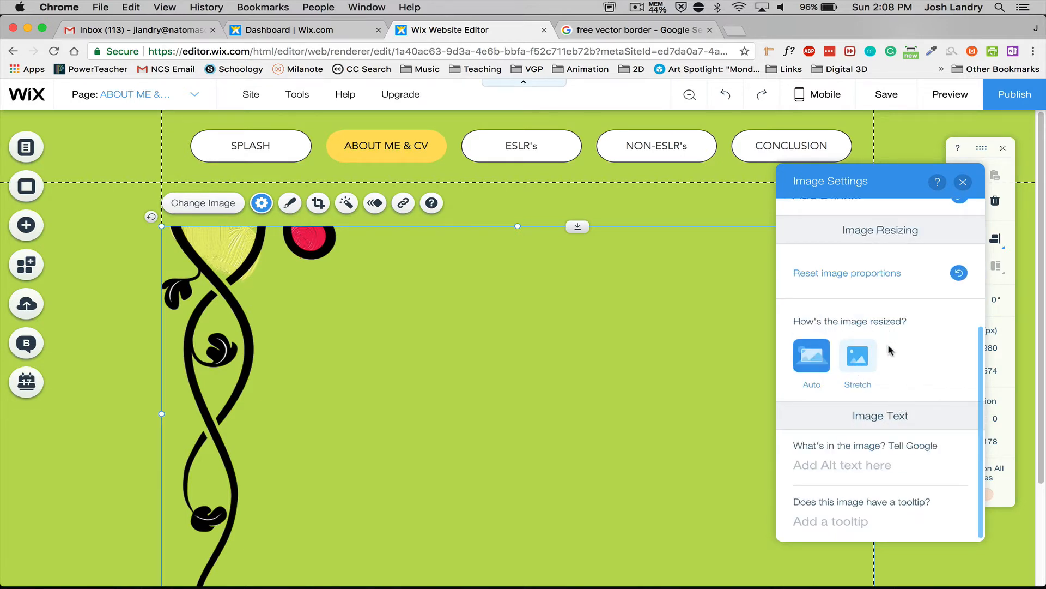
click(854, 358)
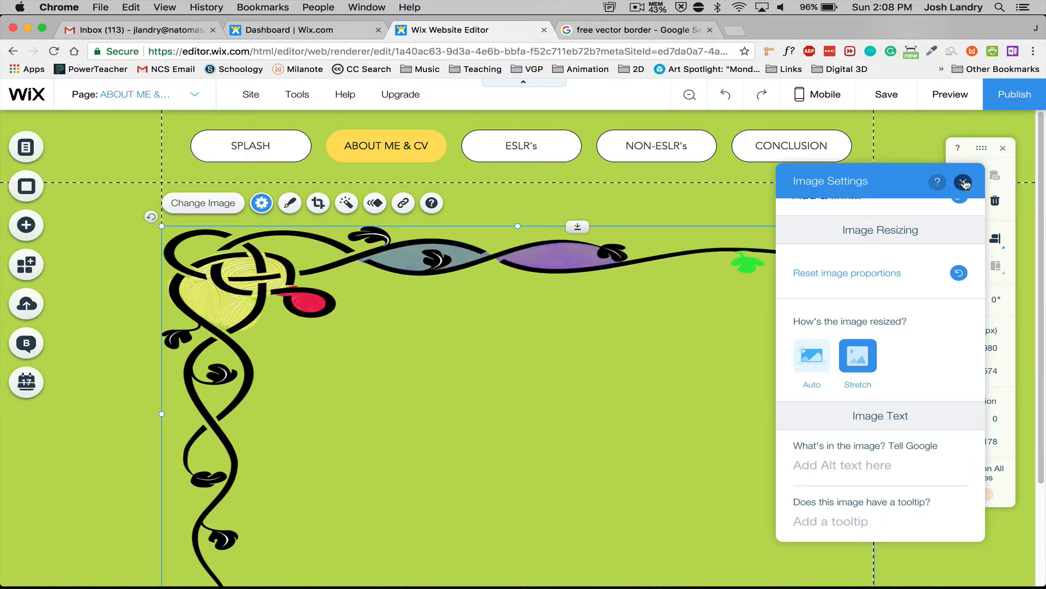
click(963, 183)
Extend the vine border's top edge up to Y 111 and its bottom edge down to a height of 852 px, and deselect it.
scroll(628, 416, down, 1)
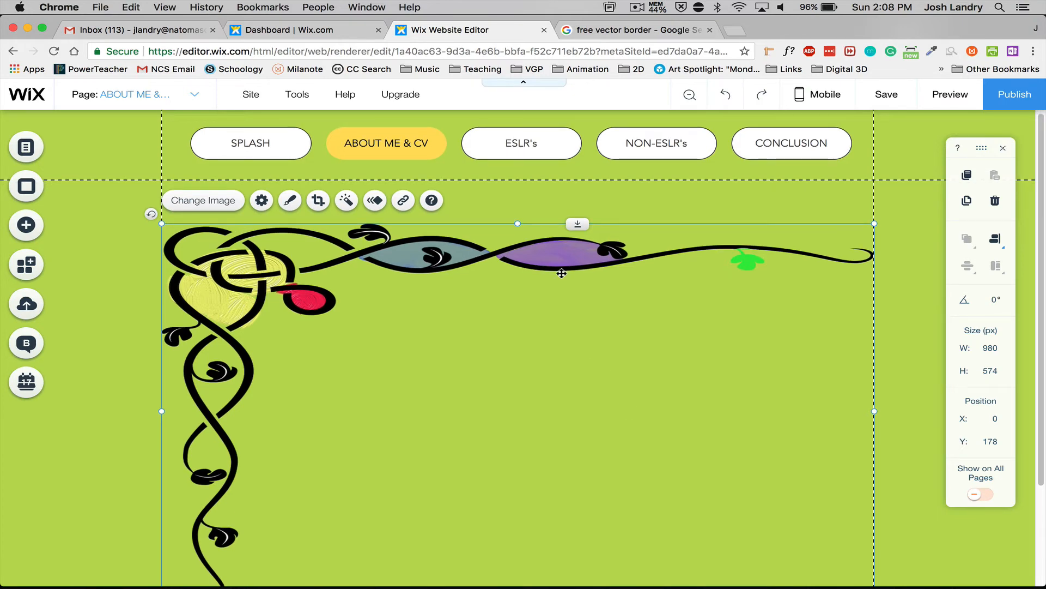
drag(518, 224, 518, 181)
scroll(567, 362, down, 5)
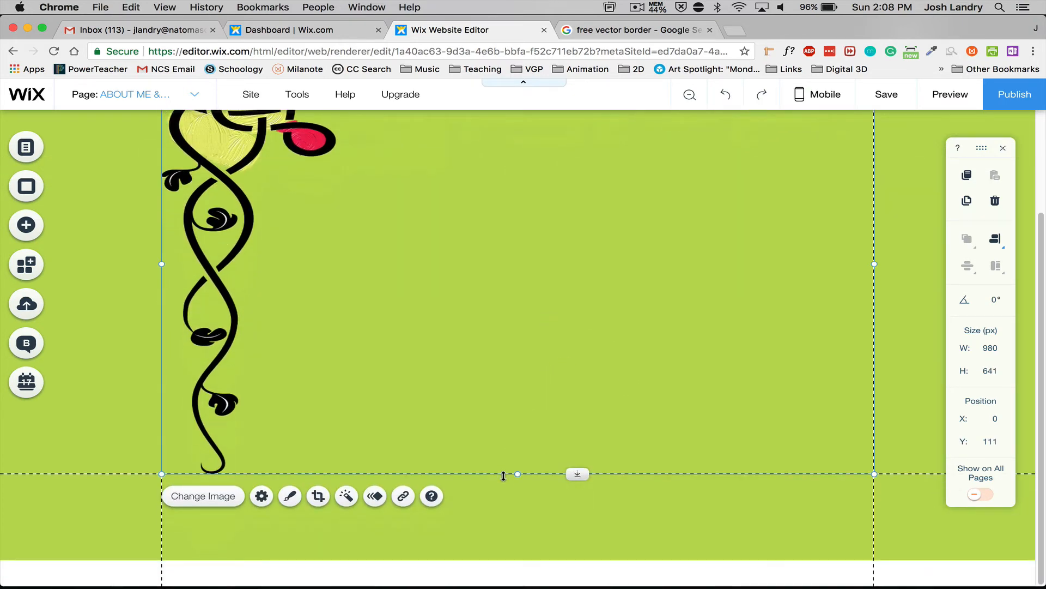
drag(517, 475, 520, 556)
scroll(495, 371, up, 3)
scroll(495, 371, down, 5)
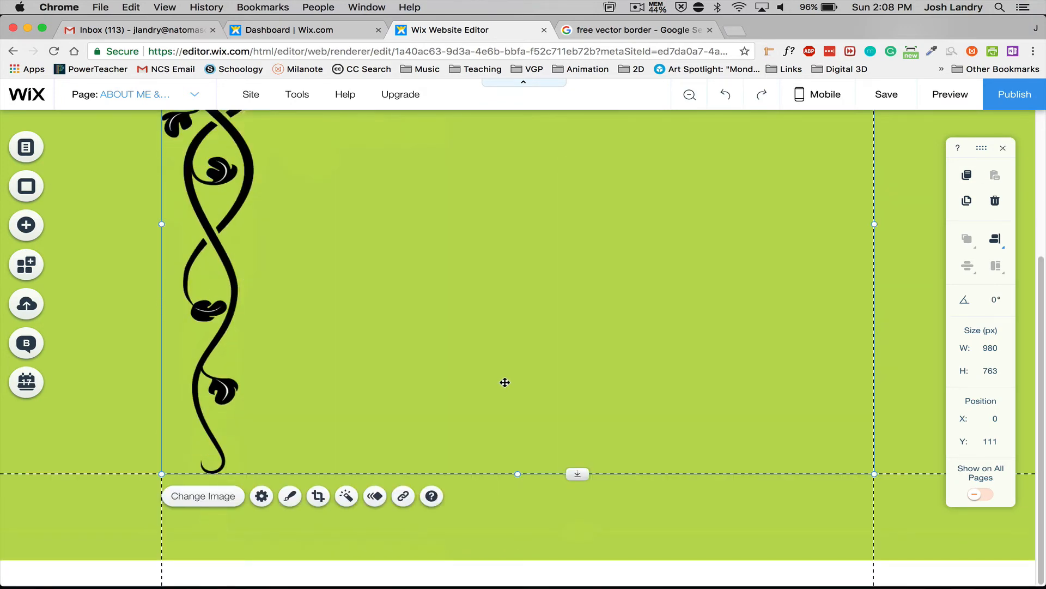
drag(520, 474, 518, 532)
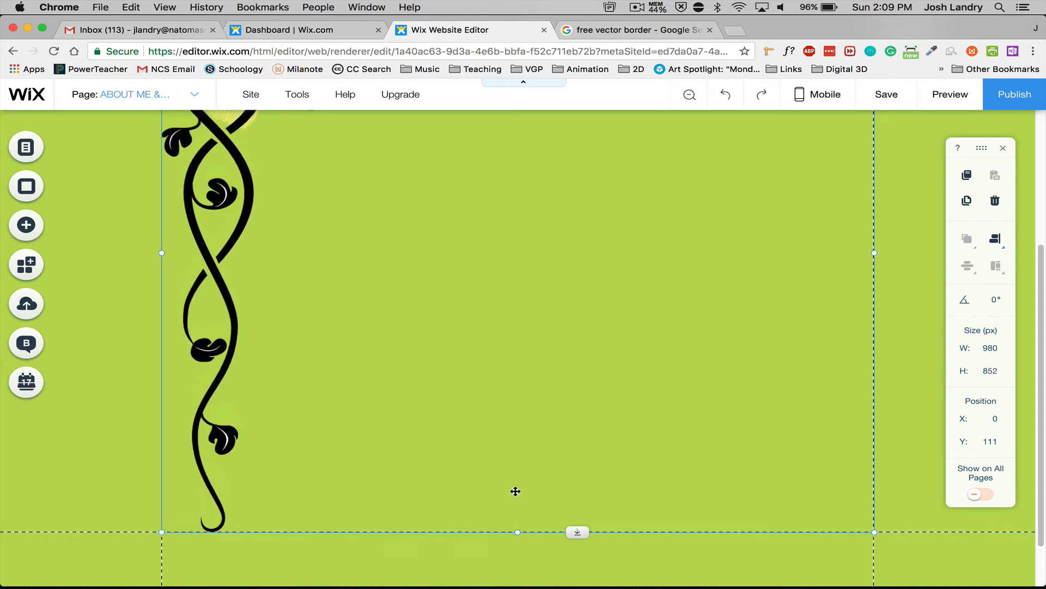
scroll(521, 422, up, 5)
click(885, 282)
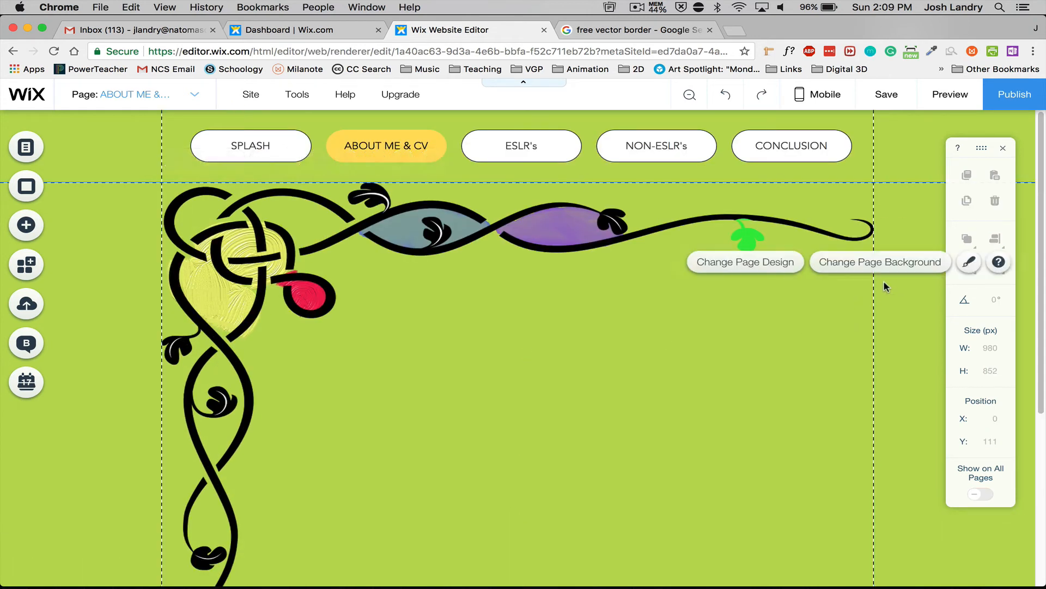
Preview the ABOUT ME & CV page, return to the editor, and select the vine border image.
click(940, 98)
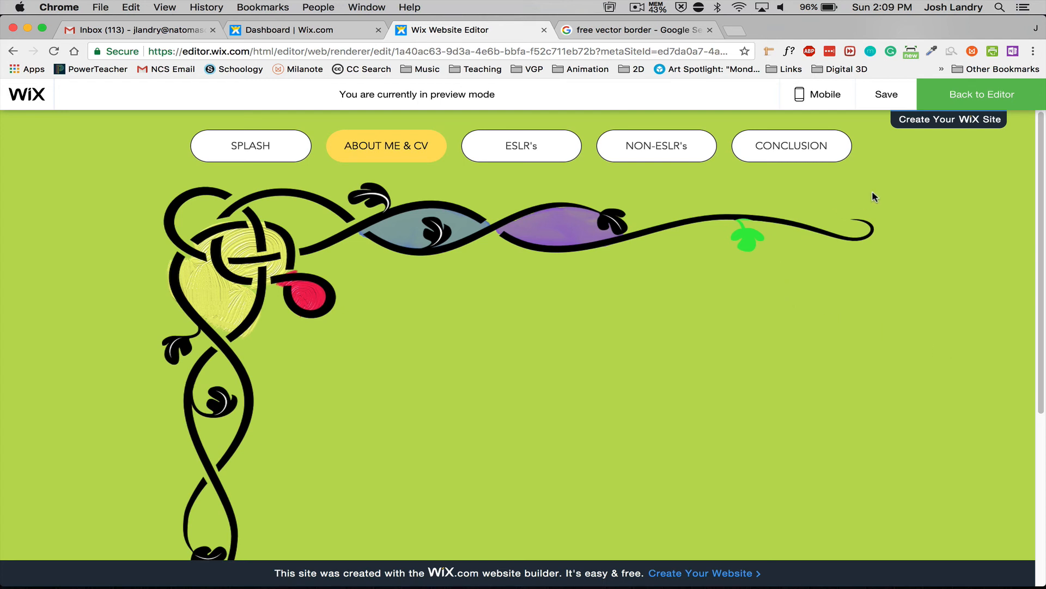
click(958, 90)
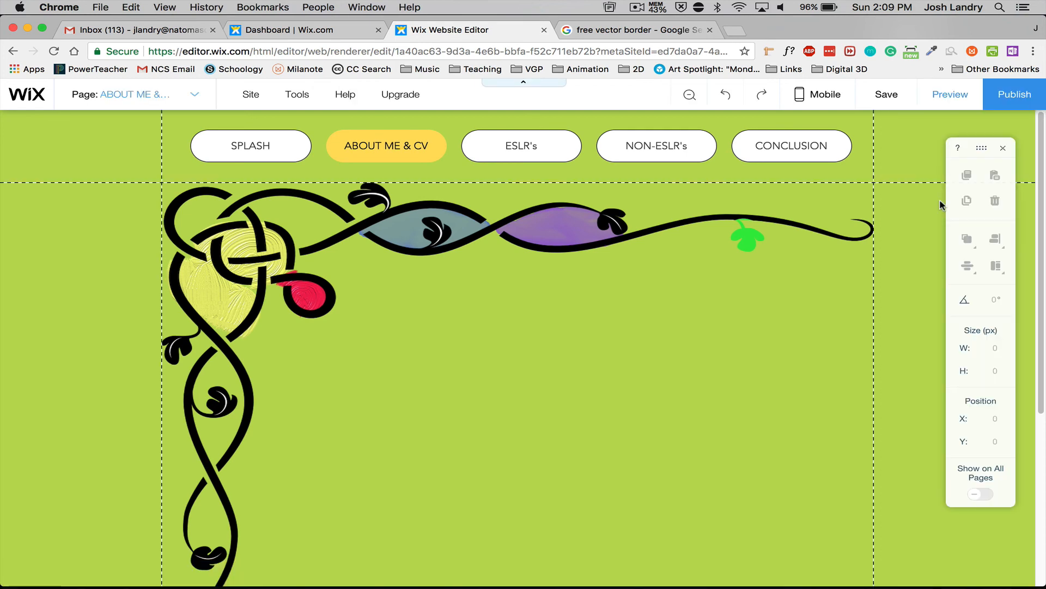
click(714, 225)
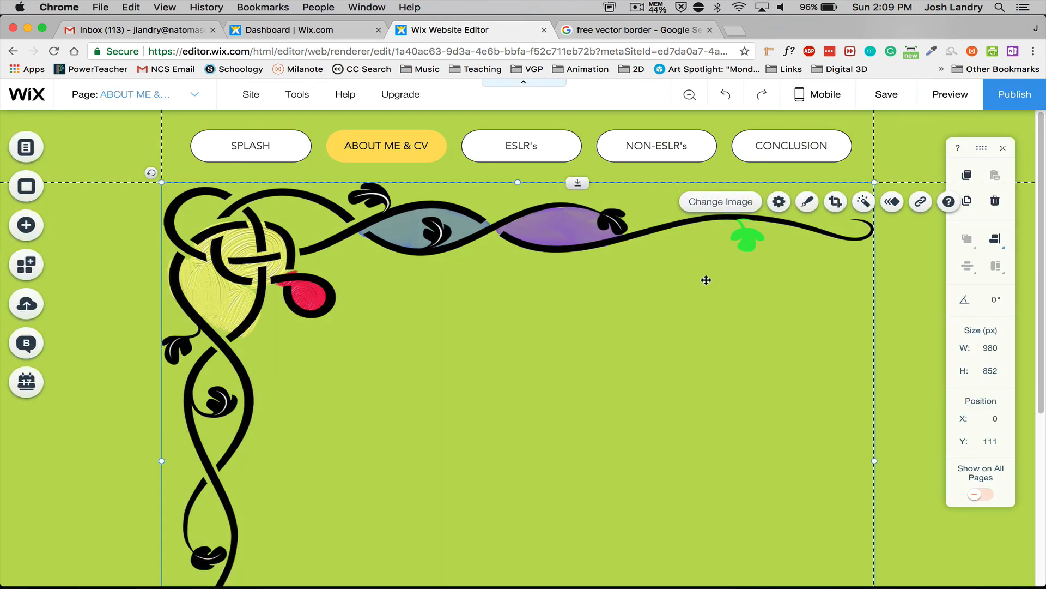